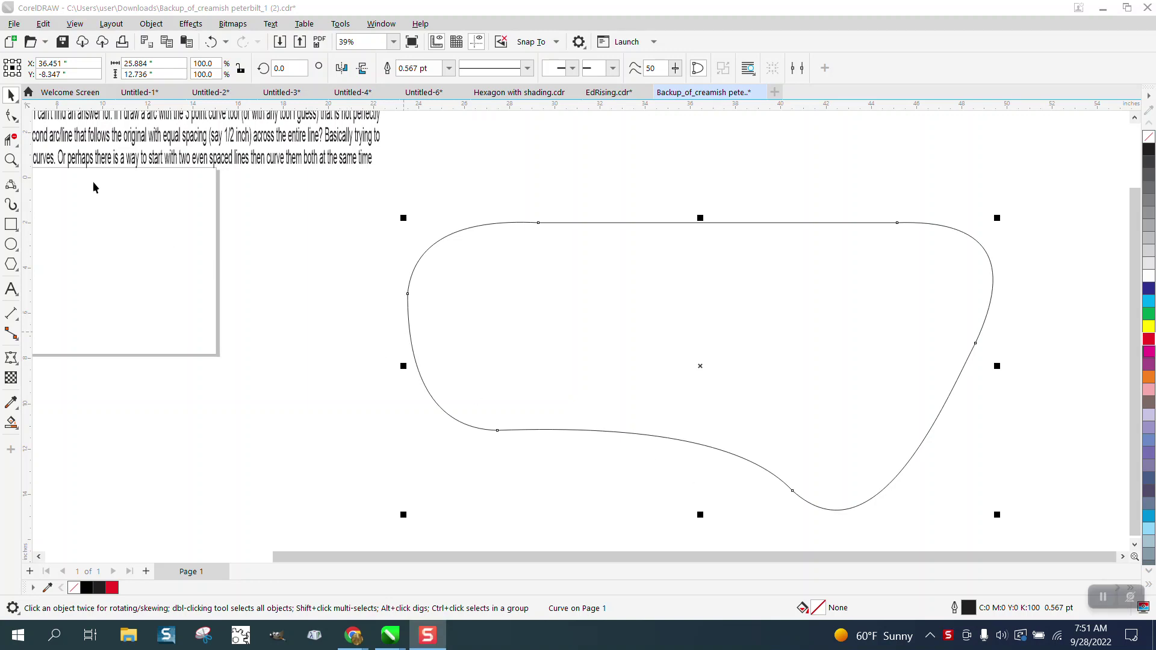
# Zoom to fit the closed curve and move it slightly lower on the page.
pyautogui.click(11, 160)
pyautogui.rightClick(259, 217)
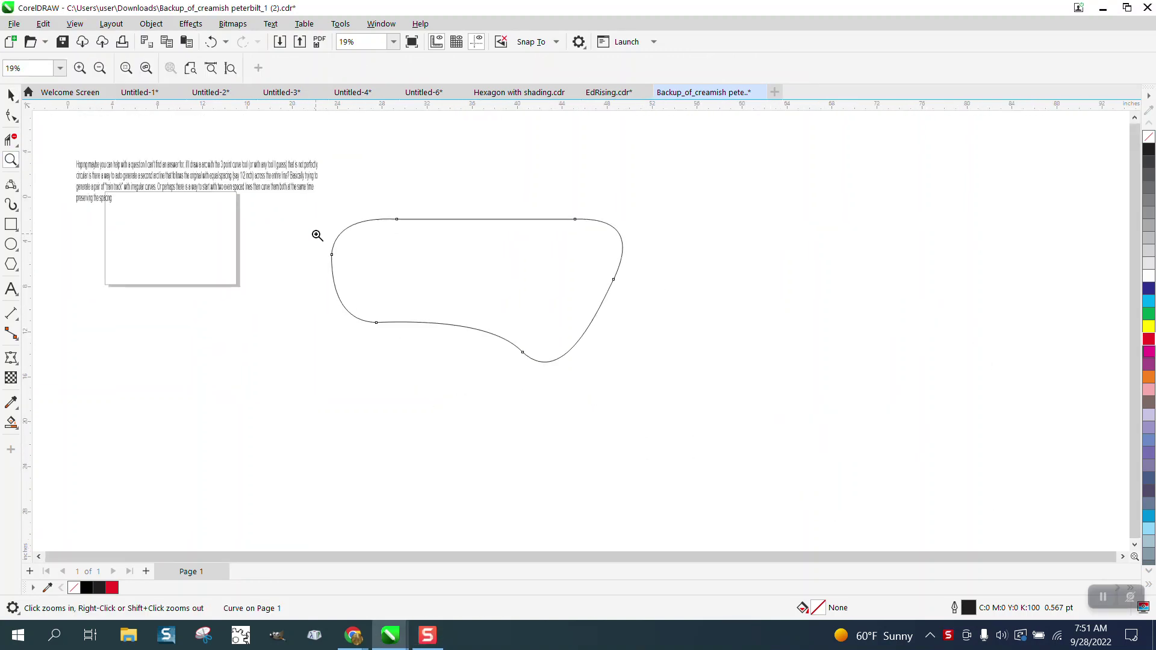
pyautogui.moveTo(70, 147); pyautogui.dragTo(349, 236)
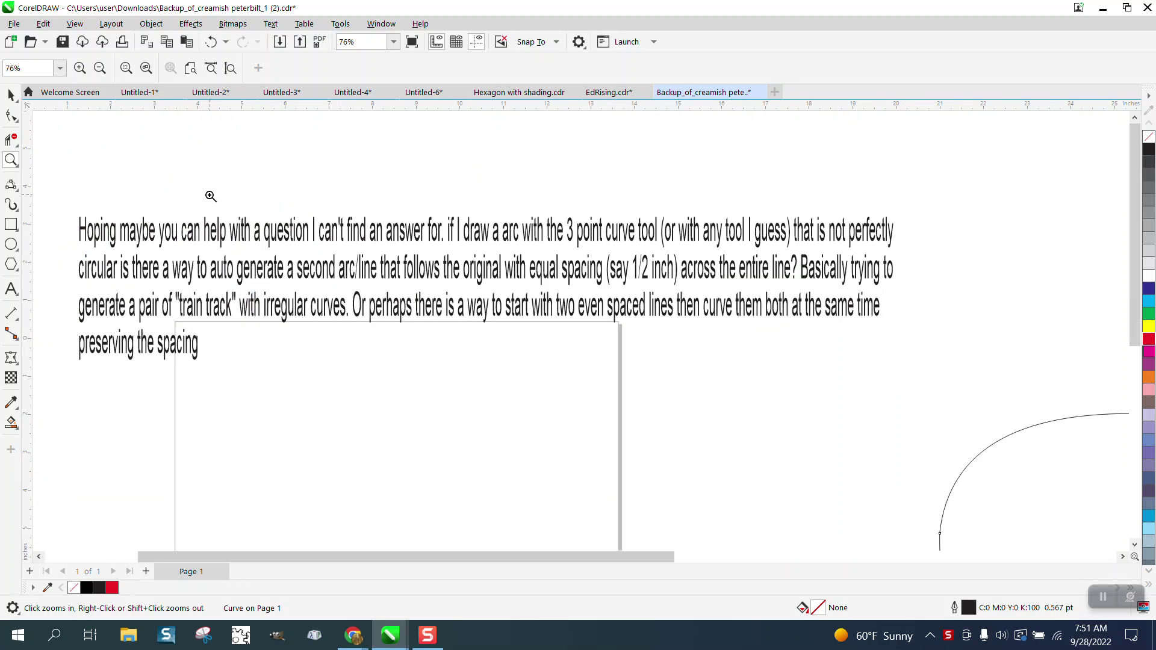
pyautogui.rightClick(208, 192)
pyautogui.rightClick(208, 192)
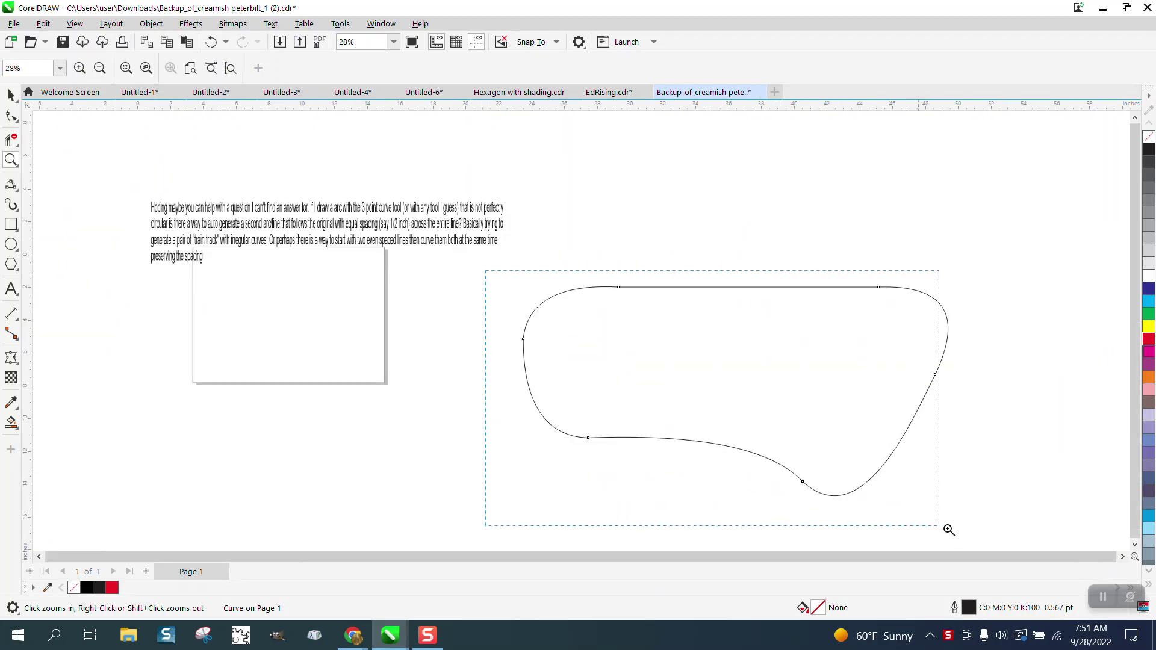
pyautogui.moveTo(949, 529); pyautogui.dragTo(949, 529)
pyautogui.click(11, 95)
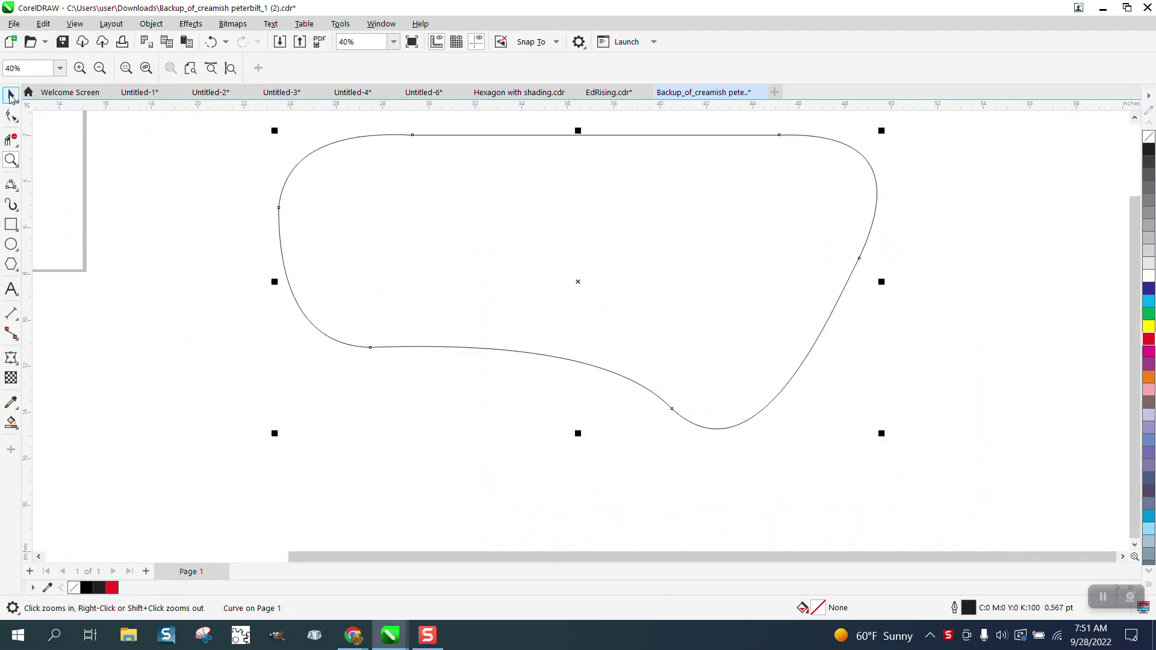
pyautogui.moveTo(578, 282)
pyautogui.mouseDown()
pyautogui.moveTo(542, 338)
pyautogui.moveTo(576, 303)
pyautogui.mouseUp()
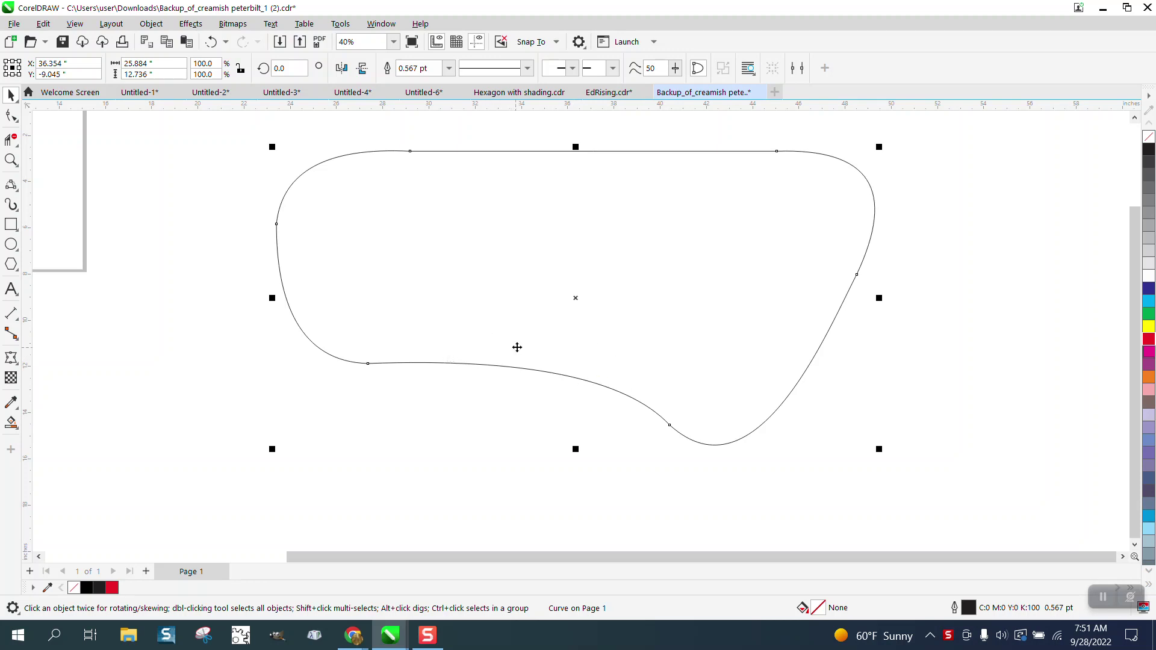
# Try Parallel Drawing, then apply a 1-step, 0.5-inch outside contour to the curve.
pyautogui.click(800, 70)
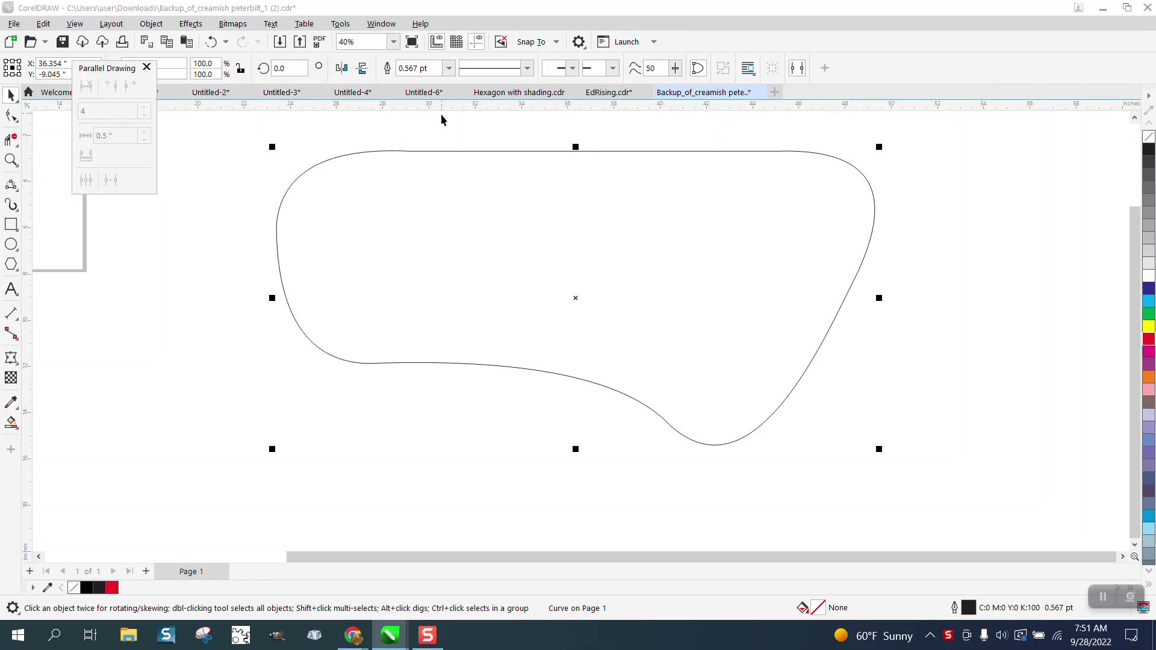
pyautogui.click(382, 122)
pyautogui.click(147, 66)
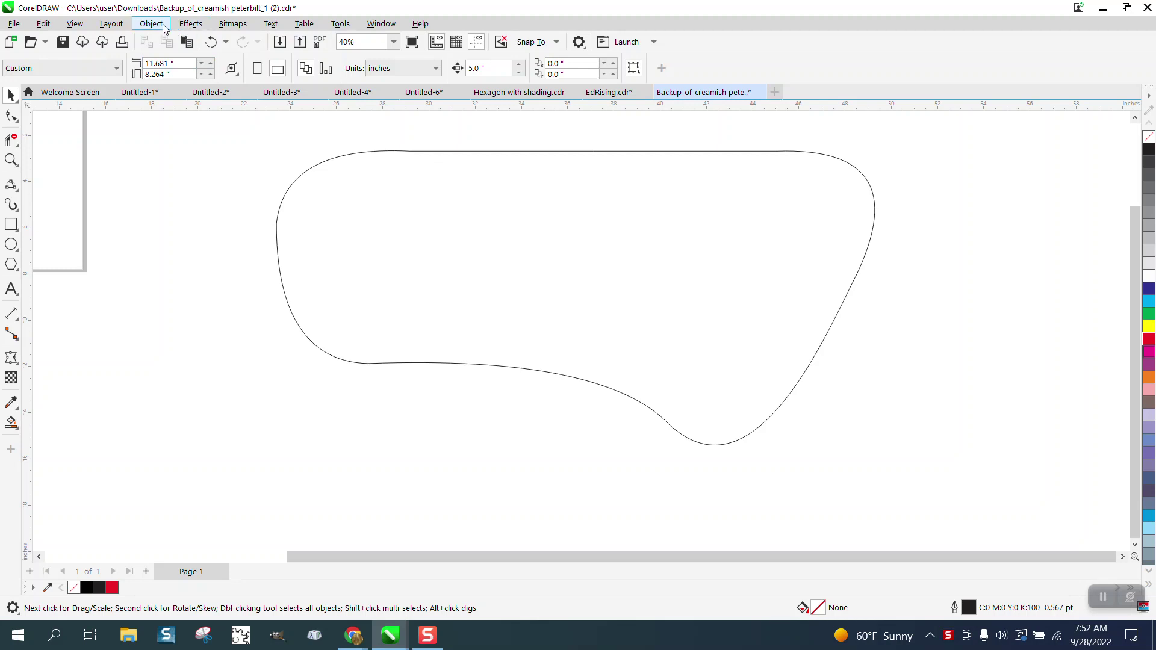
pyautogui.click(191, 24)
pyautogui.click(209, 347)
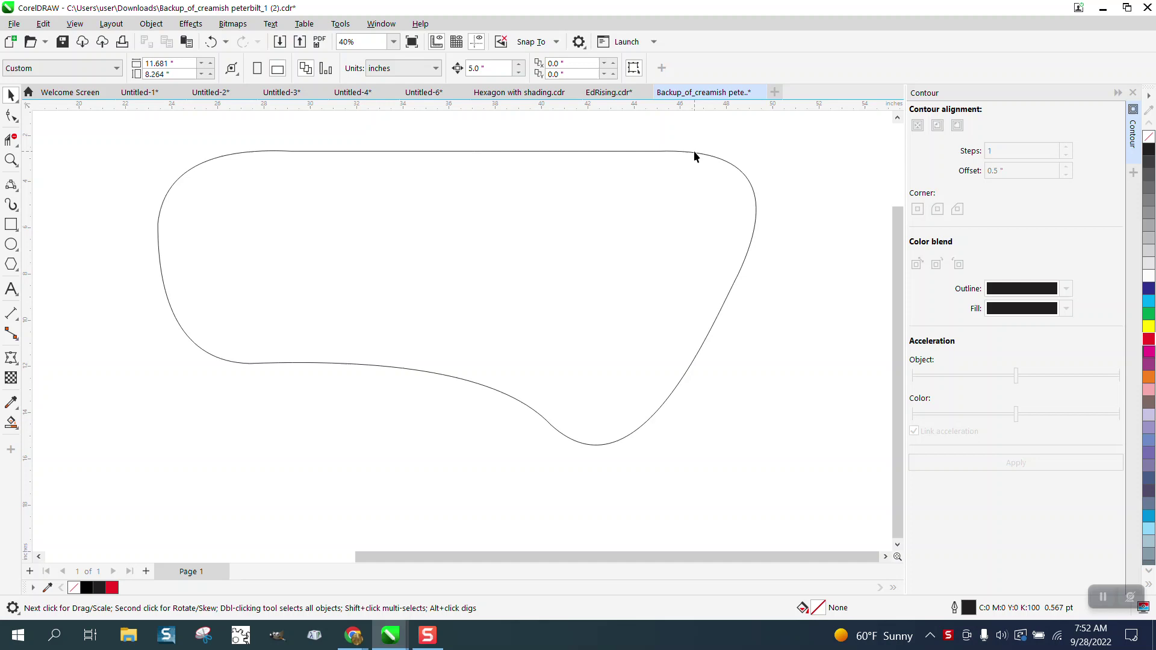
pyautogui.click(693, 153)
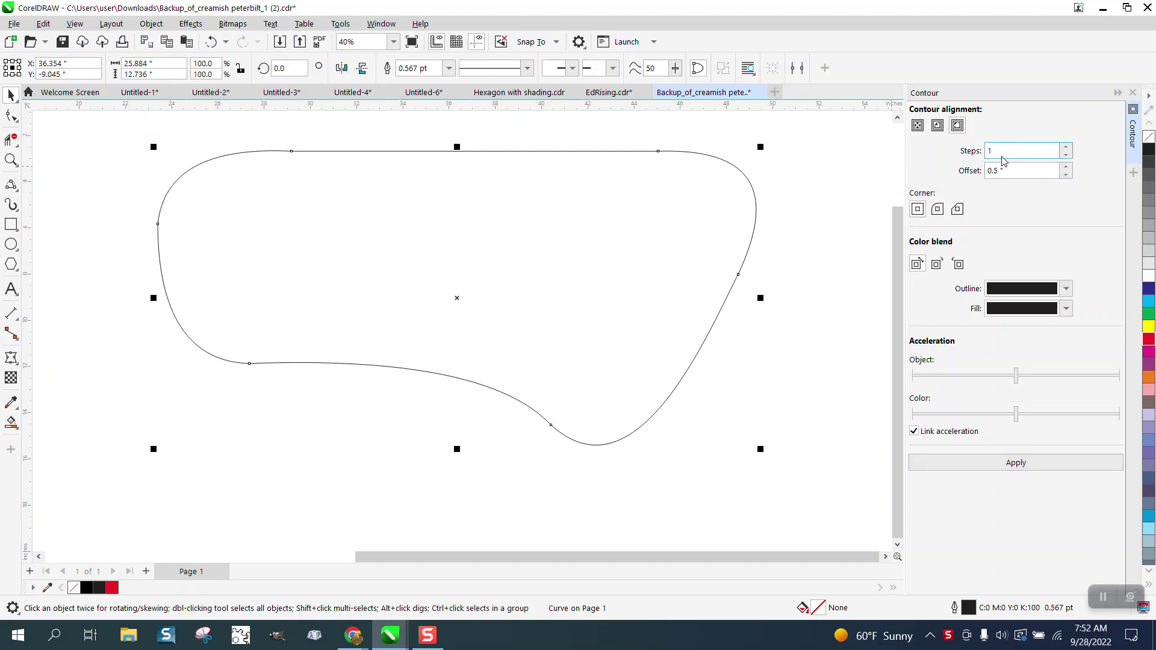
pyautogui.click(1006, 464)
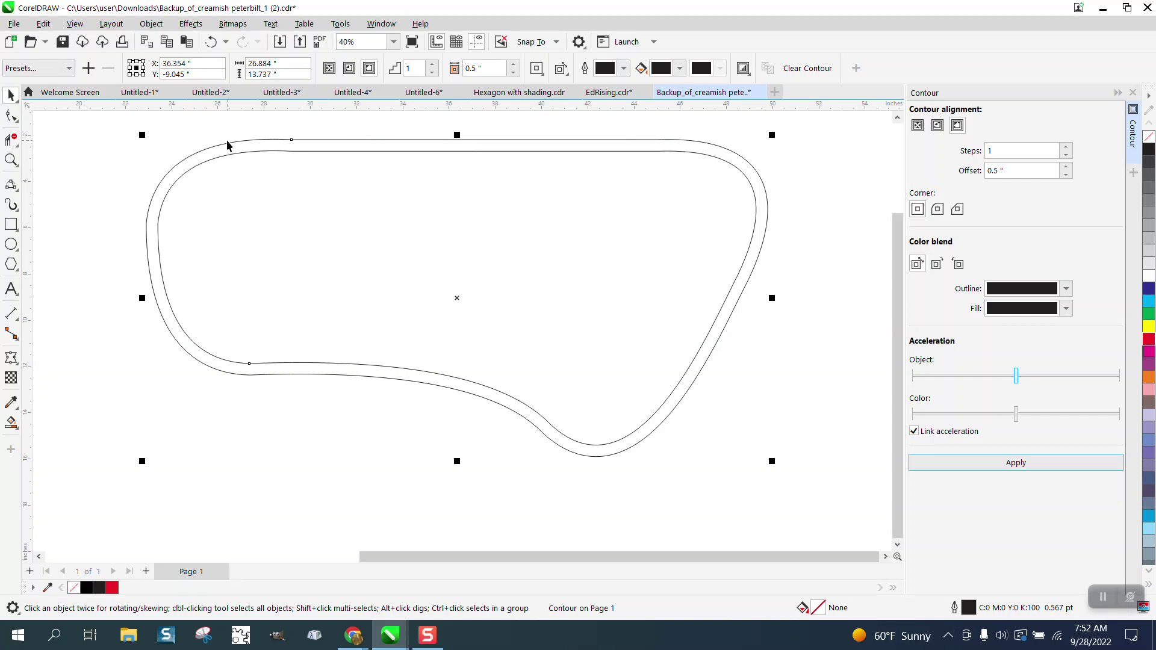
# Undo the contour and reapply it with 2 steps at a 0.25-inch offset.
pyautogui.click(216, 43)
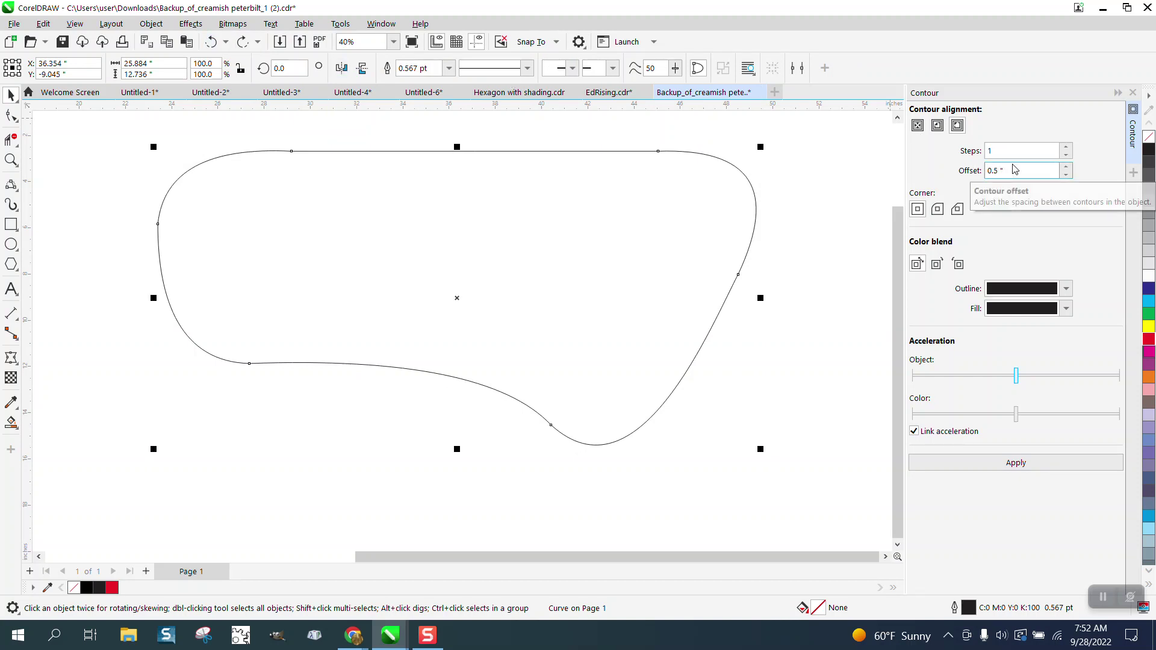
pyautogui.click(1067, 148)
pyautogui.click(988, 171)
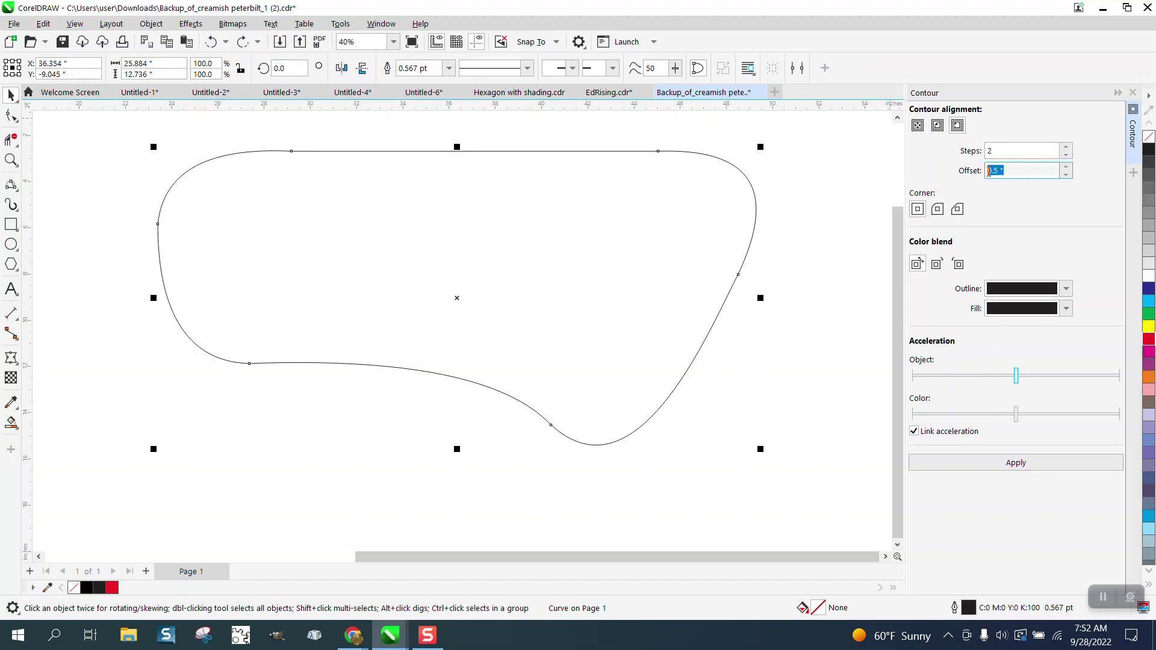
pyautogui.write('.25')
pyautogui.click(1024, 463)
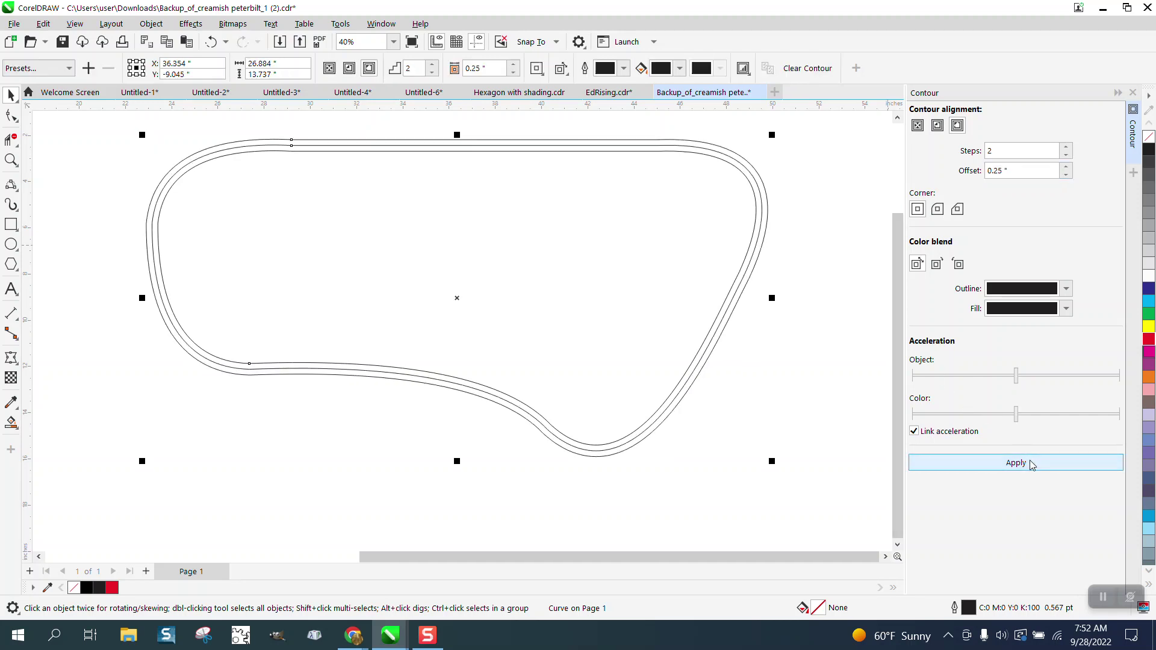
pyautogui.click(829, 256)
pyautogui.scroll(-1, 242, 184)
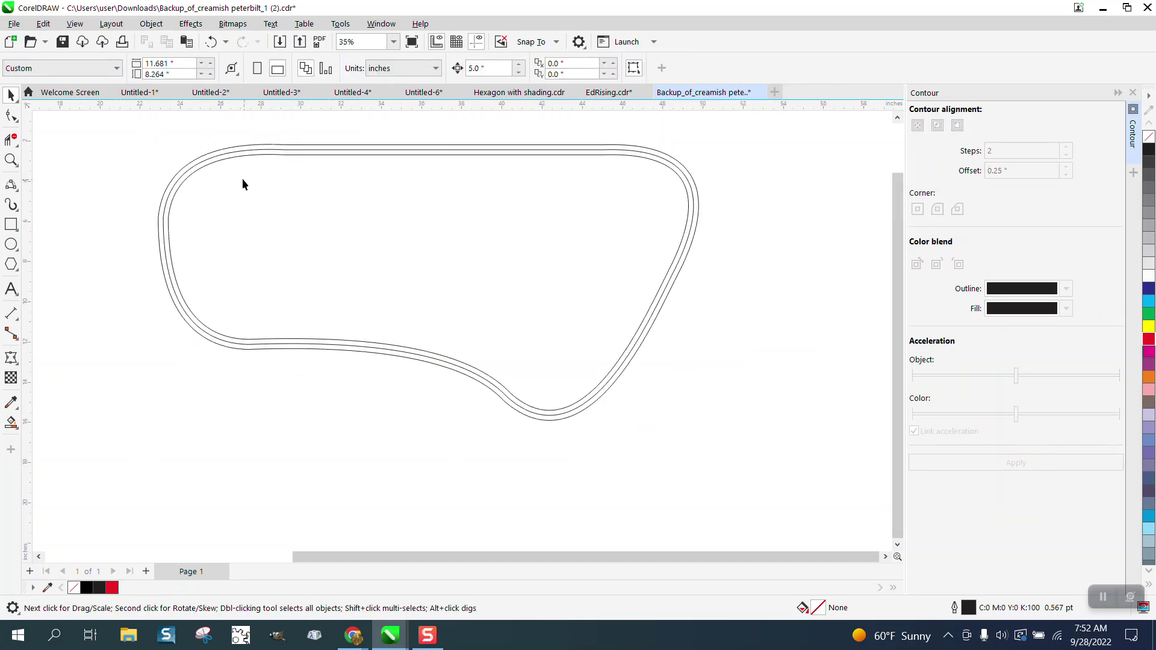
# Separate the contour lines from the original curve via the Object menu.
pyautogui.click(305, 148)
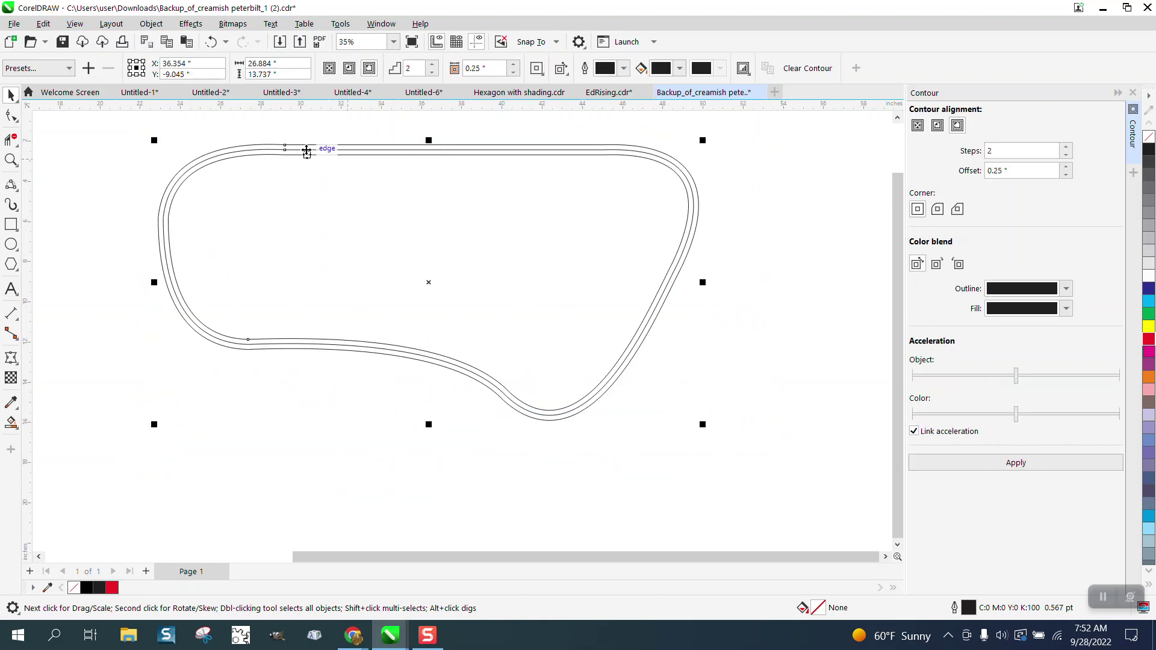
pyautogui.click(152, 23)
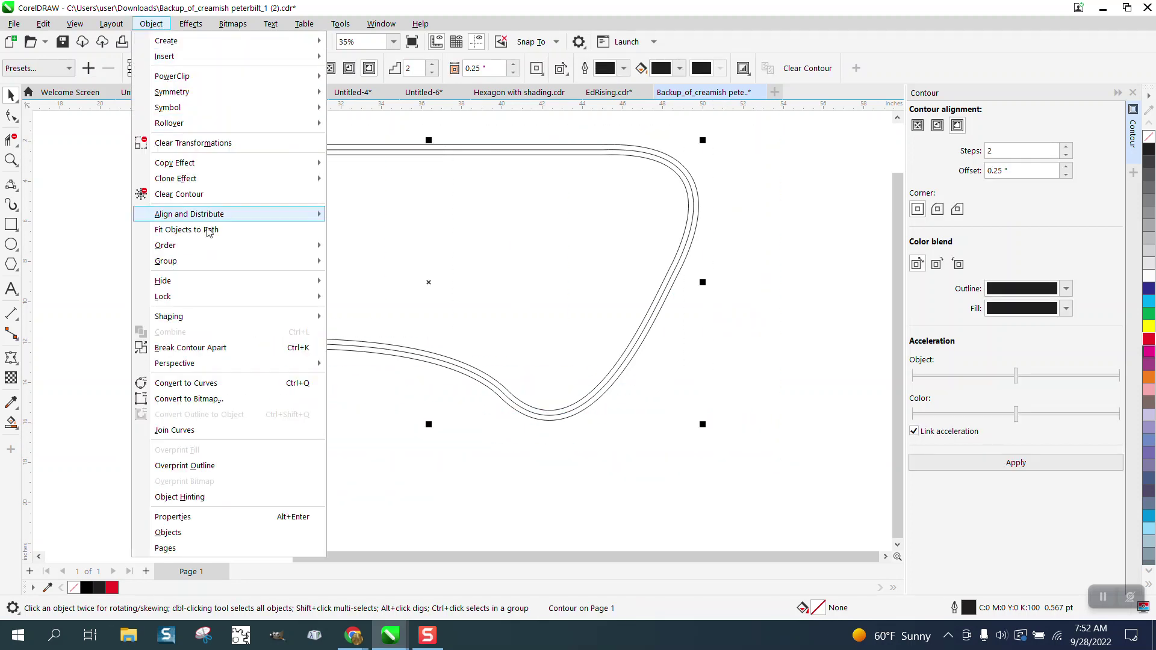
pyautogui.click(226, 347)
pyautogui.click(386, 125)
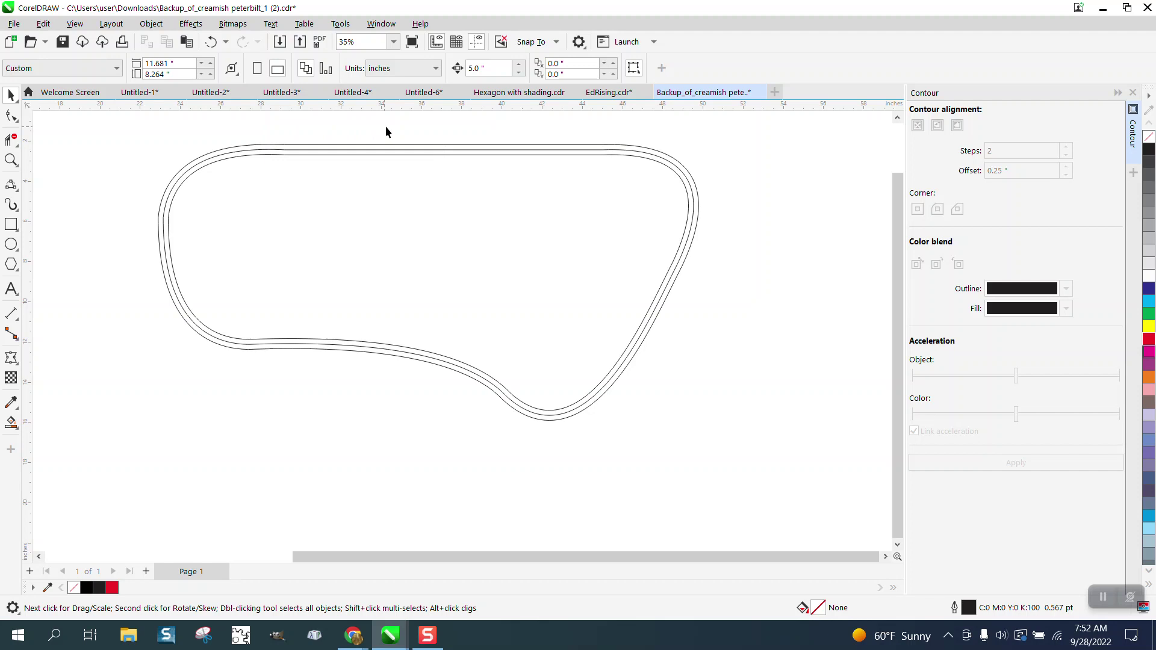
pyautogui.click(422, 151)
pyautogui.click(430, 124)
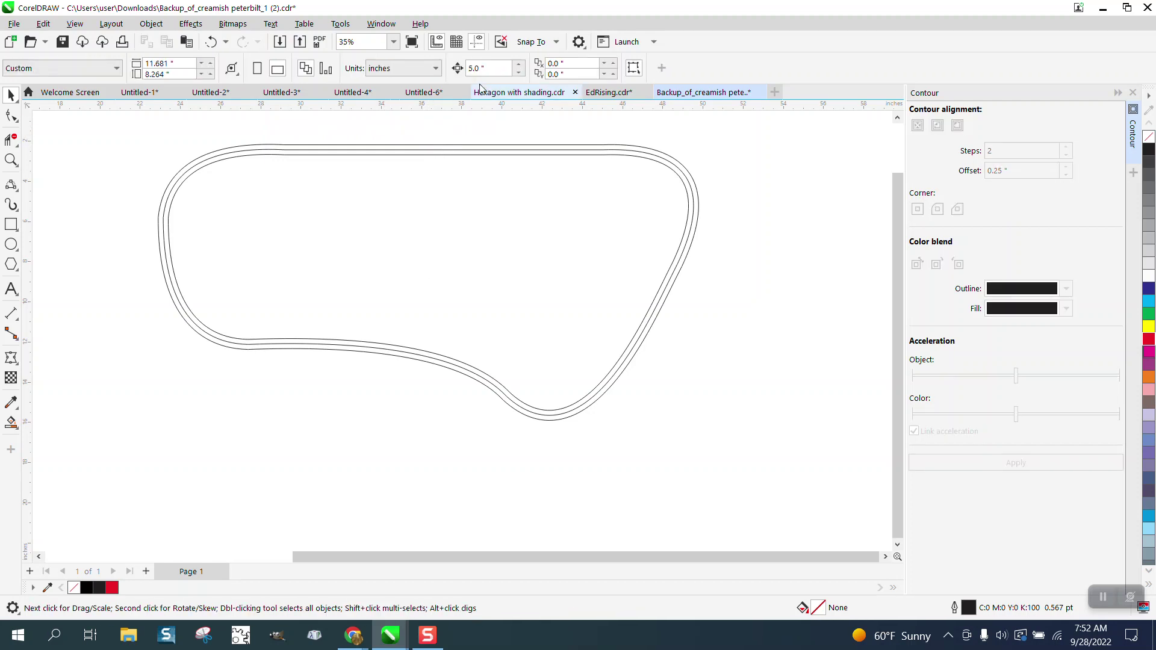
# Set the nudge distance to 15 inches, then nudge the rail group down and back up.
pyautogui.click(476, 68)
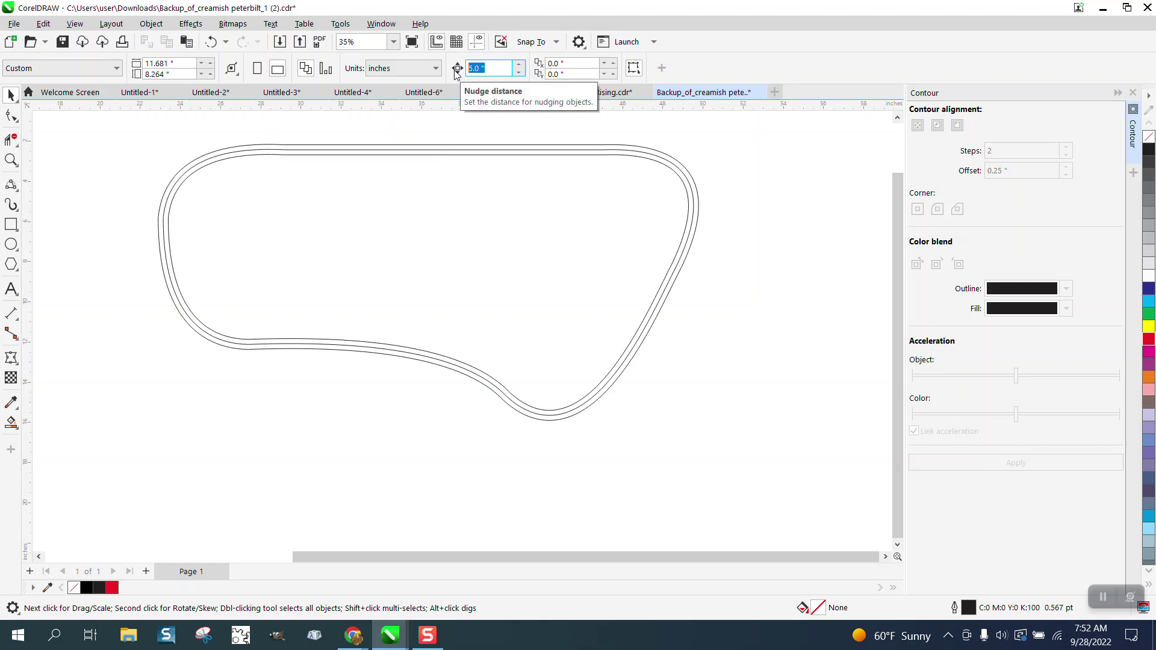
pyautogui.write('15')
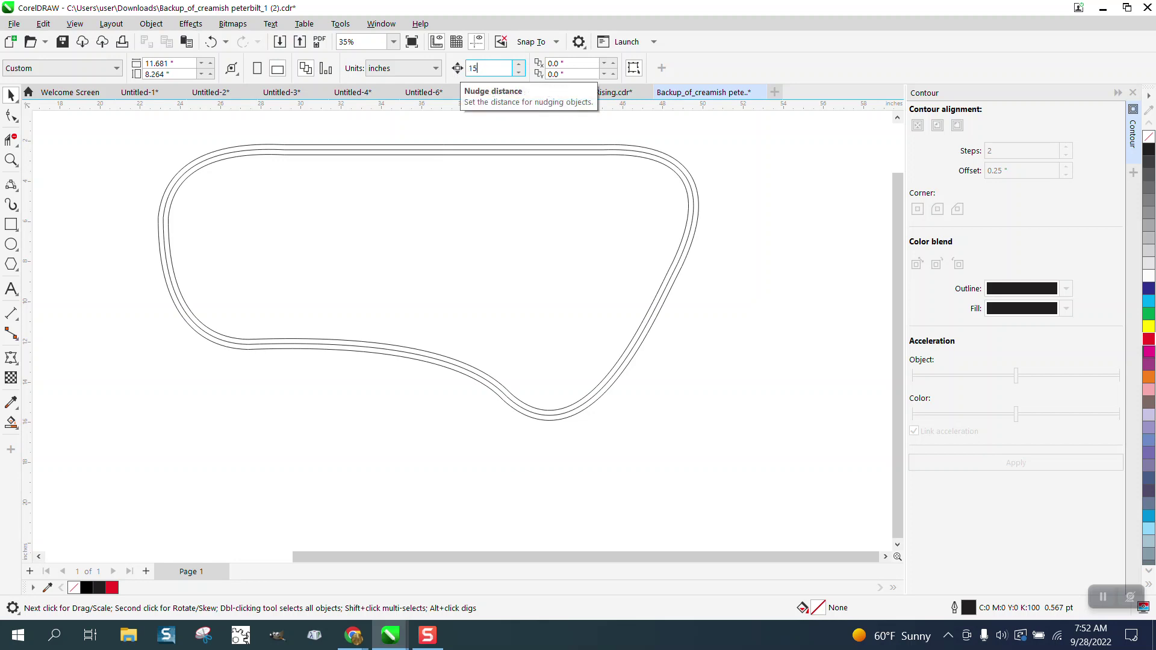
pyautogui.click(511, 154)
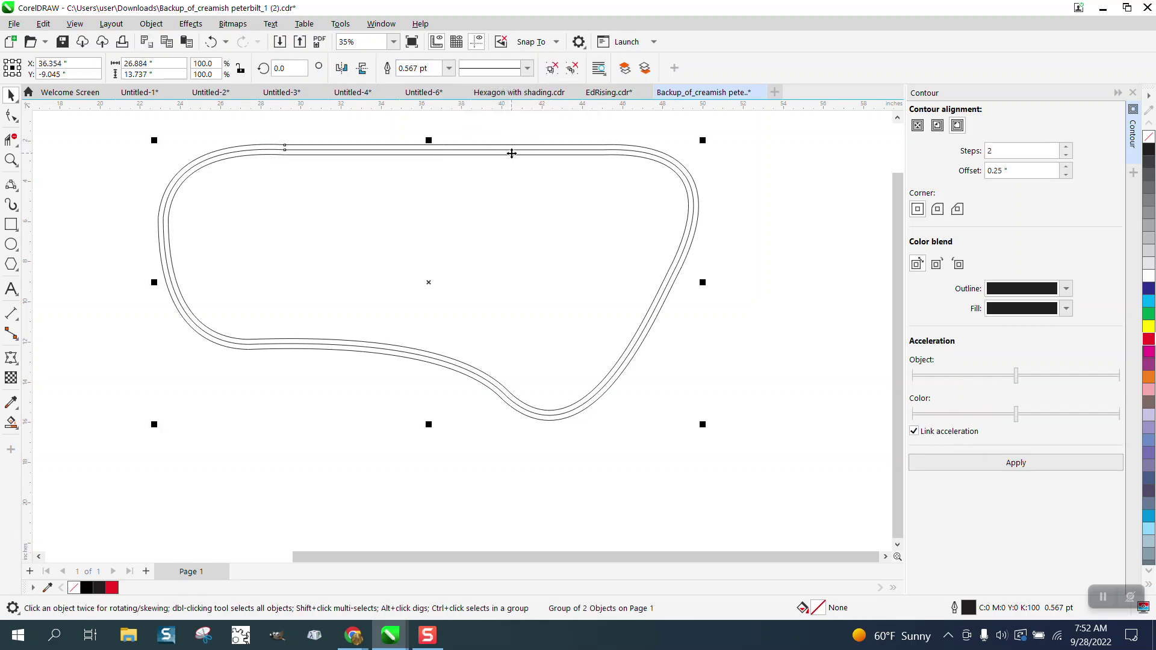
pyautogui.press('Down')
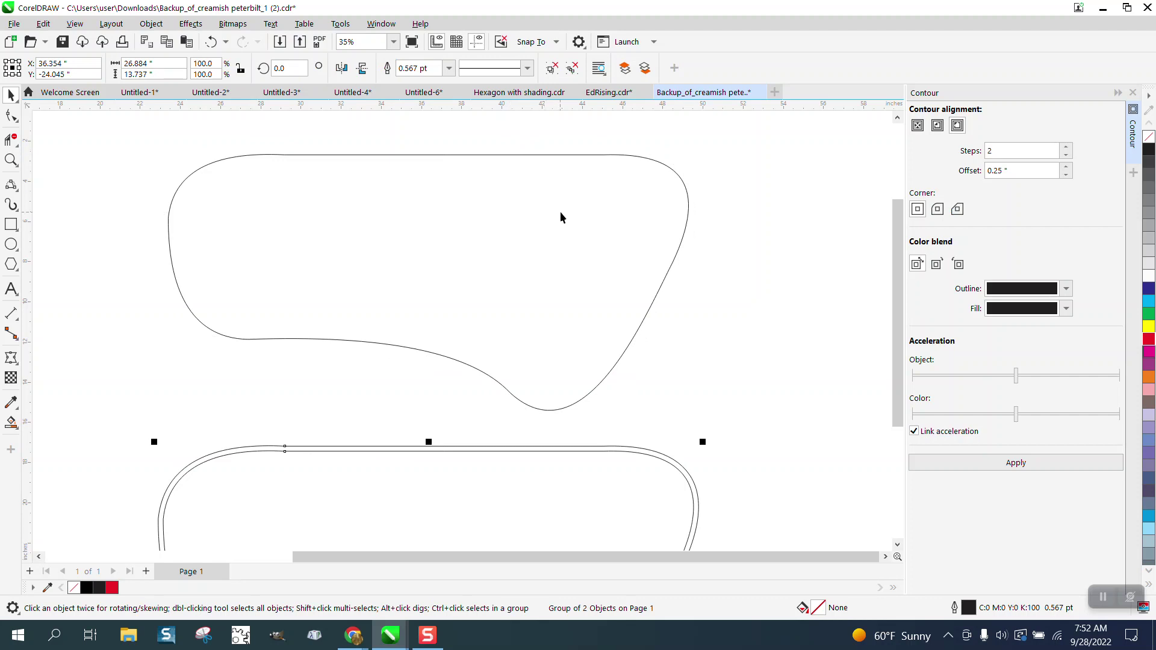
pyautogui.press('Up')
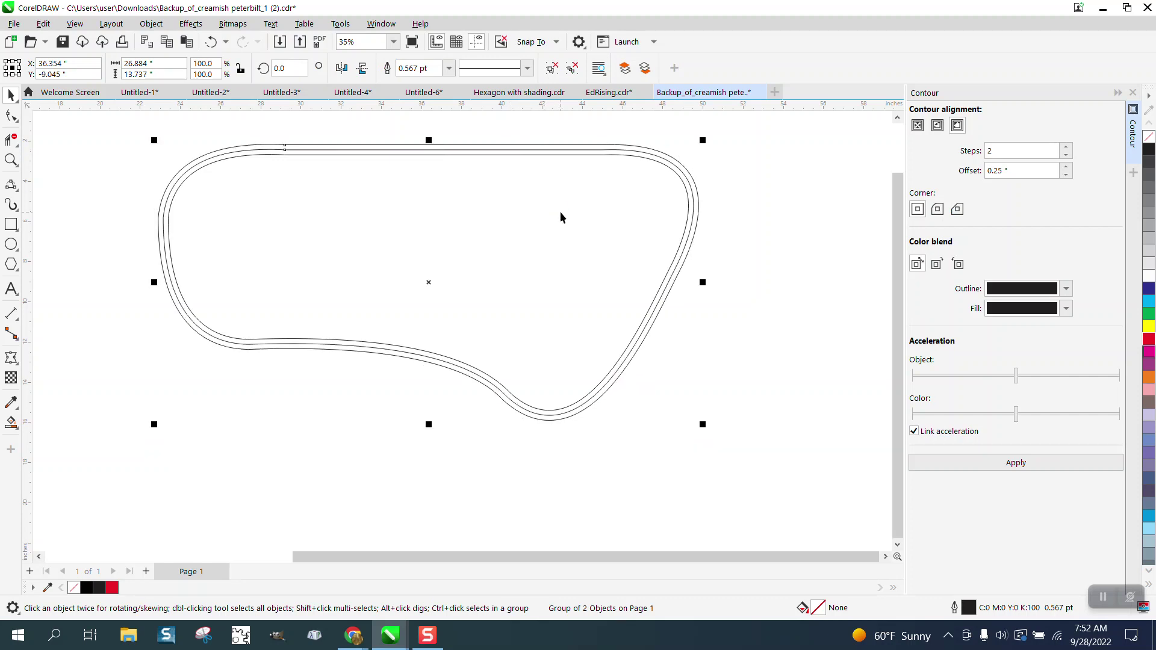
# Ungroup the contour into separate curves, select the centre curve, and close the Contour docker.
pyautogui.click(150, 24)
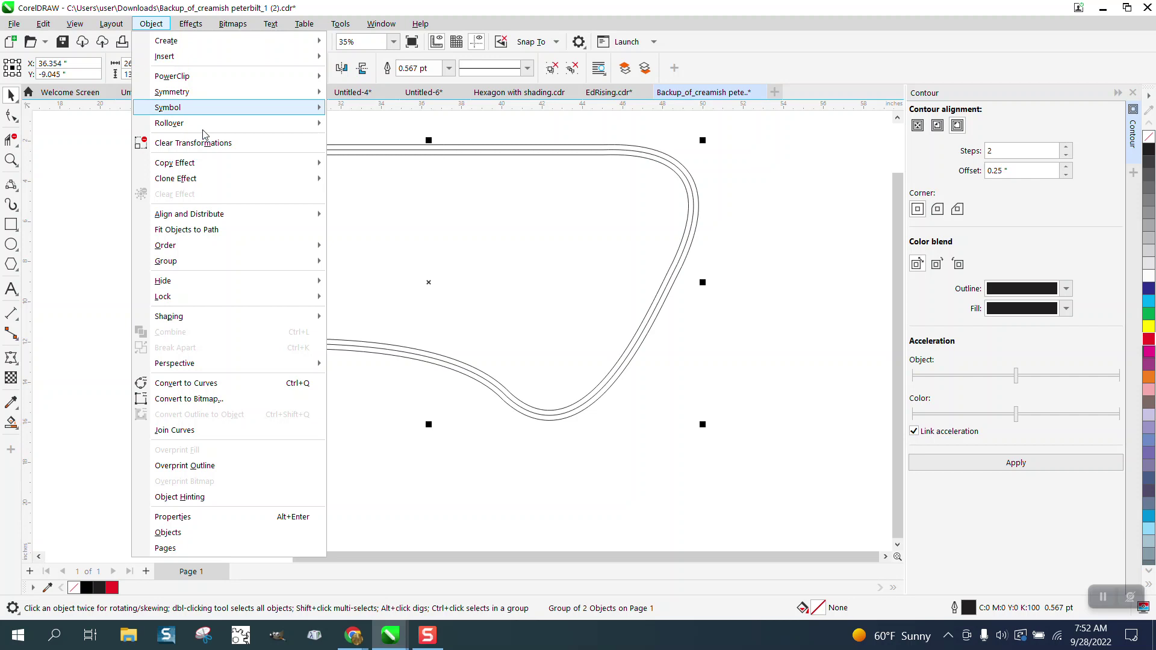
pyautogui.moveTo(233, 262)
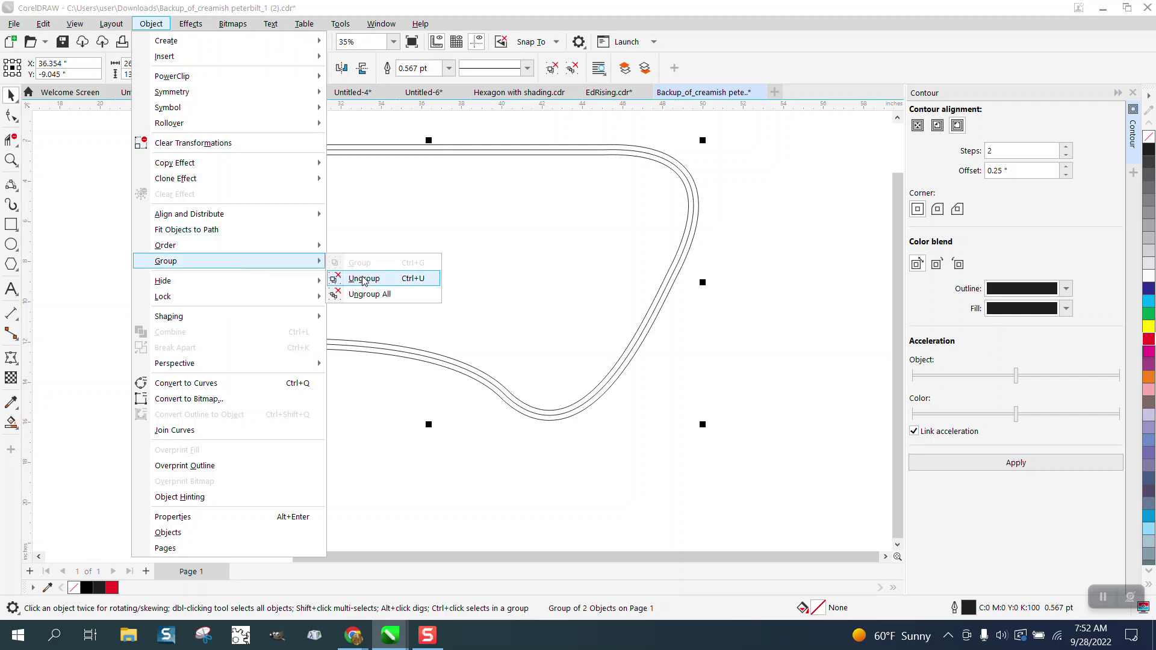
pyautogui.click(362, 276)
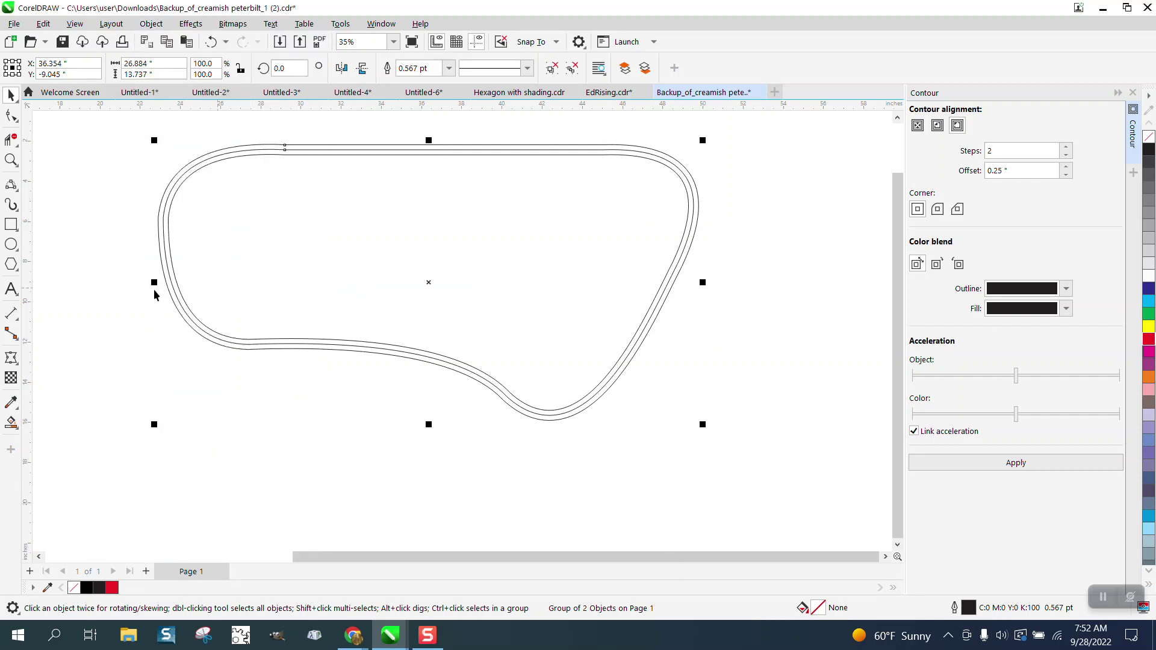
pyautogui.click(164, 227)
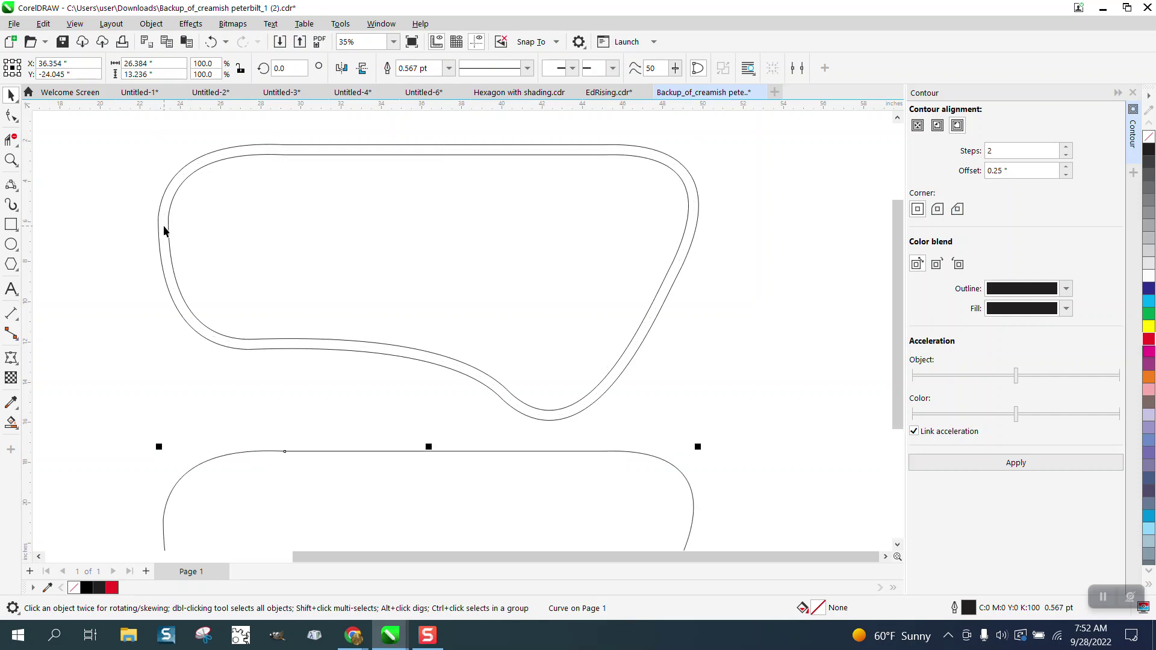
pyautogui.click(1133, 93)
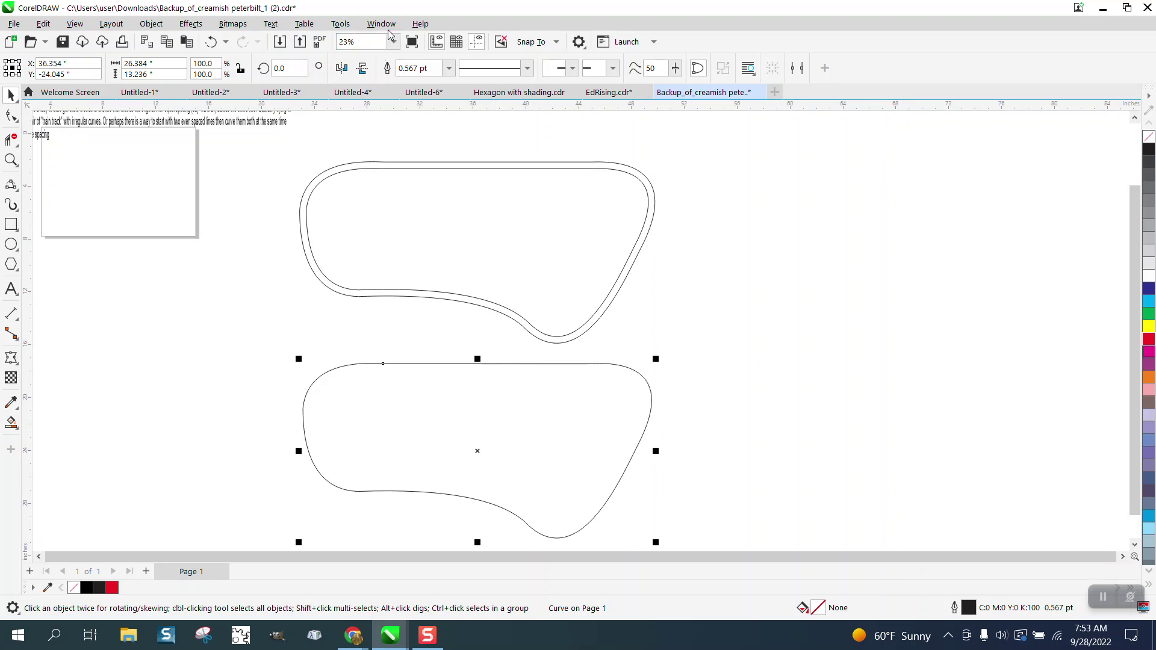
pyautogui.click(387, 26)
pyautogui.moveTo(415, 216)
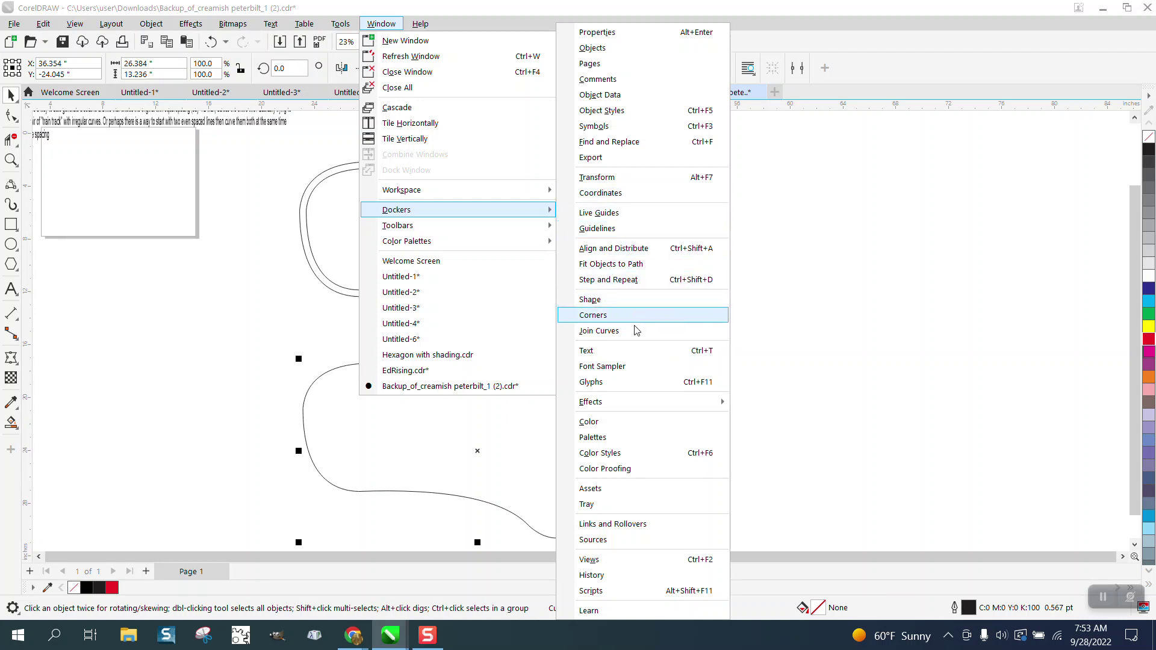
pyautogui.click(594, 34)
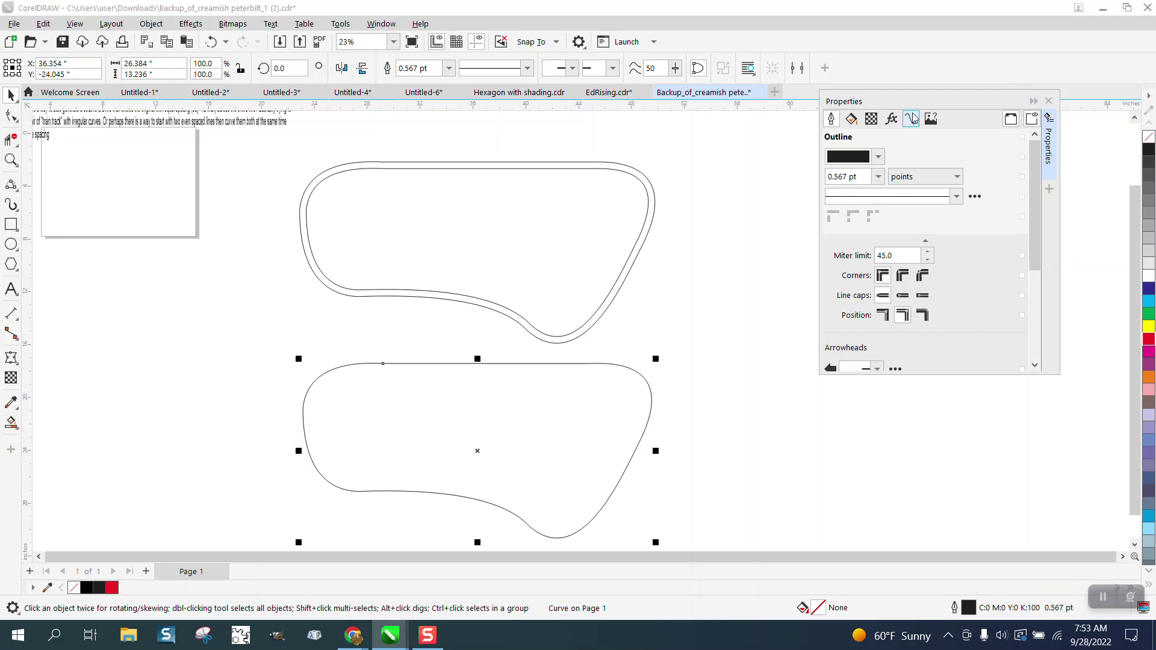
pyautogui.click(919, 123)
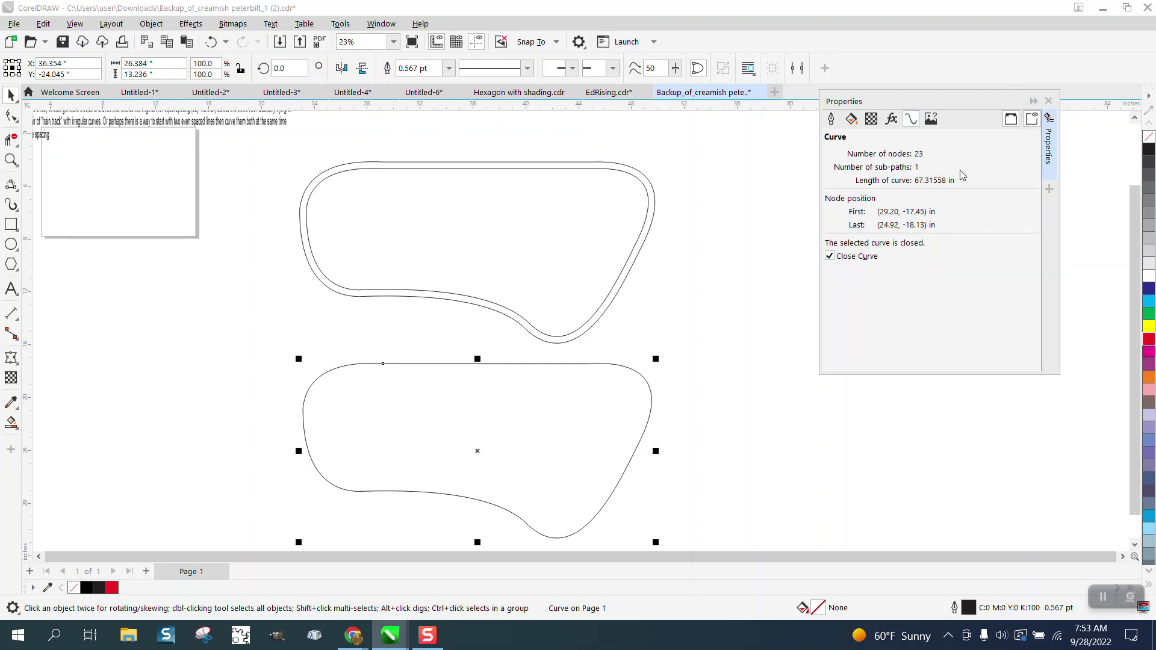
pyautogui.click(1049, 101)
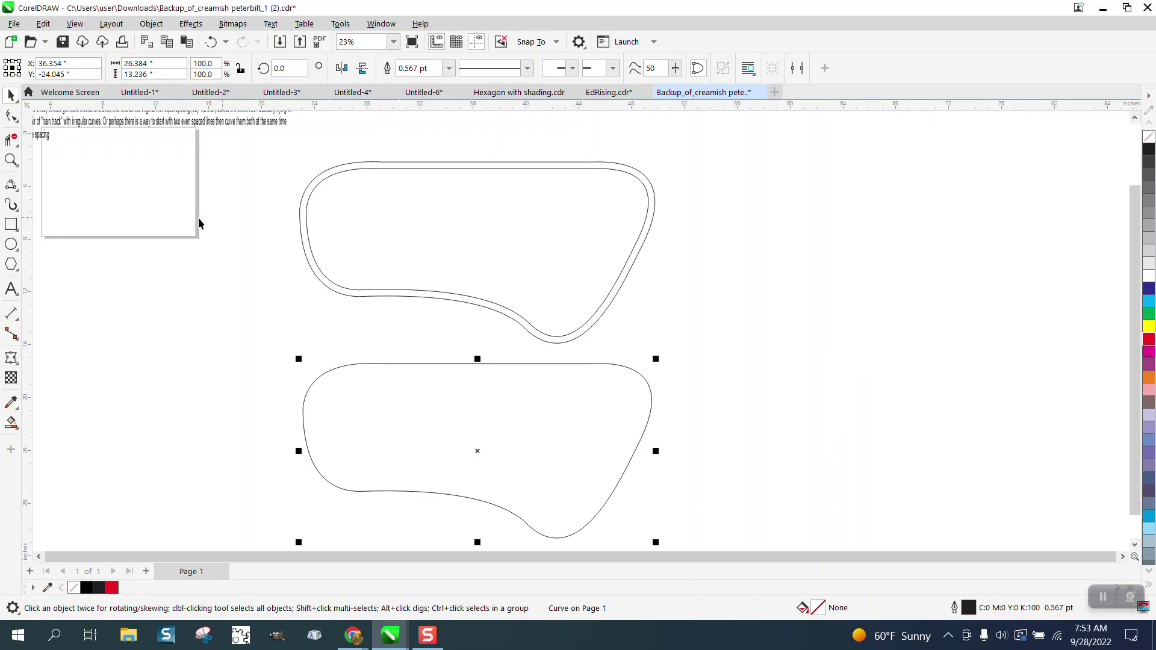
# Draw a thin rectangle to the right of the track and zoom in on it.
pyautogui.click(11, 224)
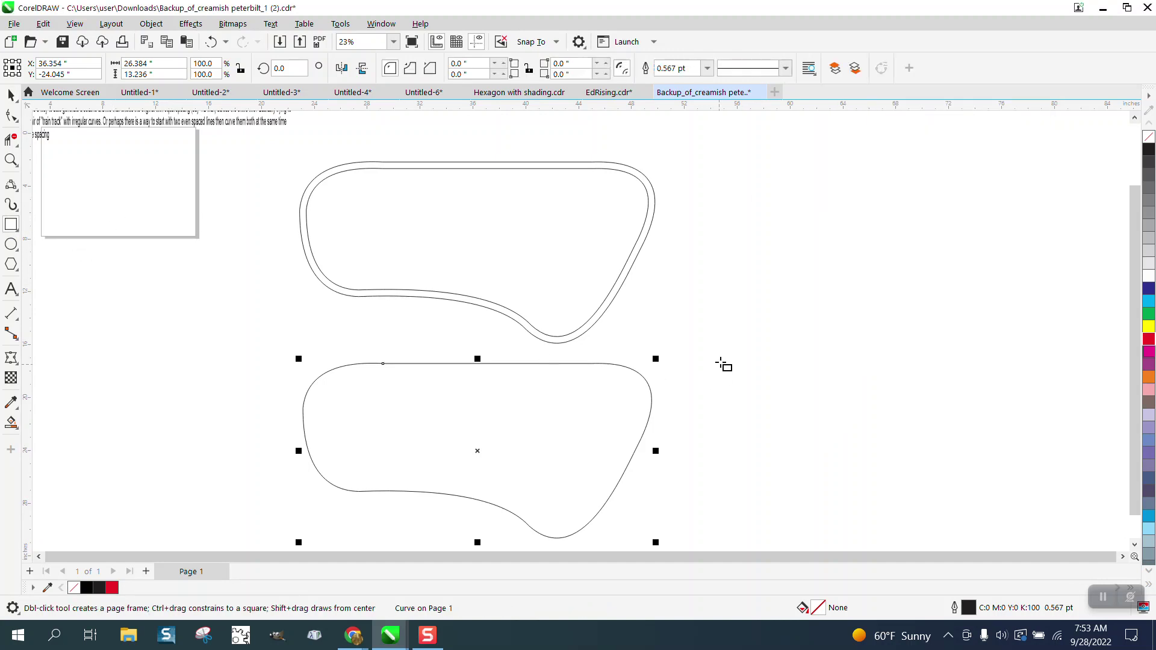
pyautogui.moveTo(702, 279); pyautogui.dragTo(708, 305)
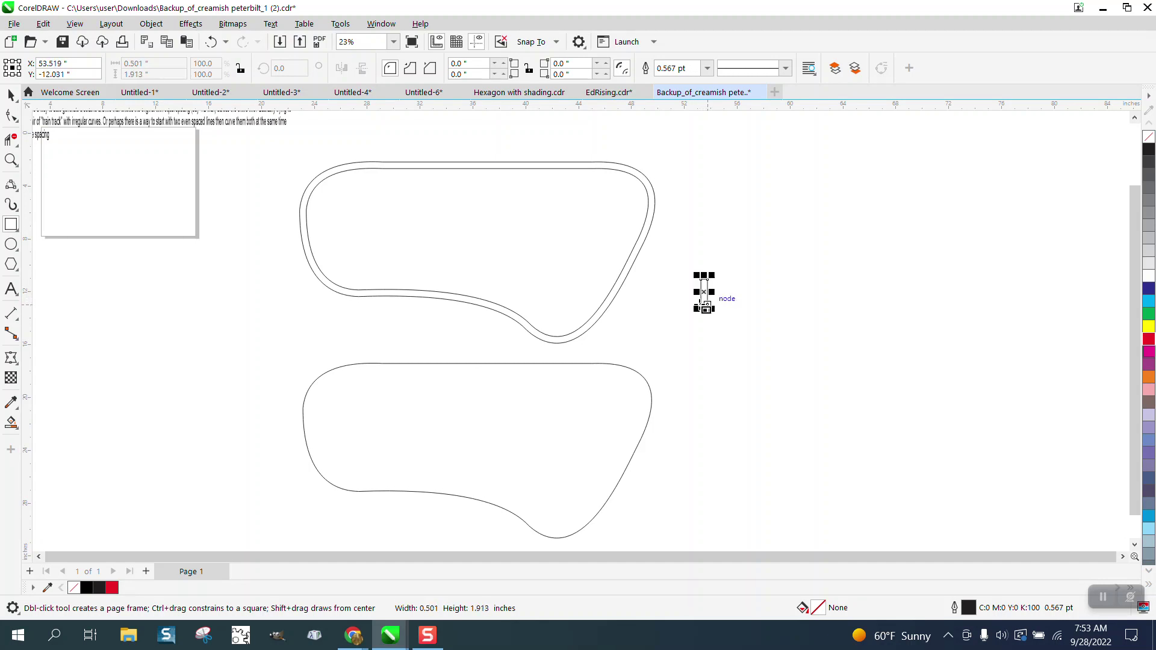
pyautogui.click(11, 160)
pyautogui.moveTo(663, 274); pyautogui.dragTo(800, 370)
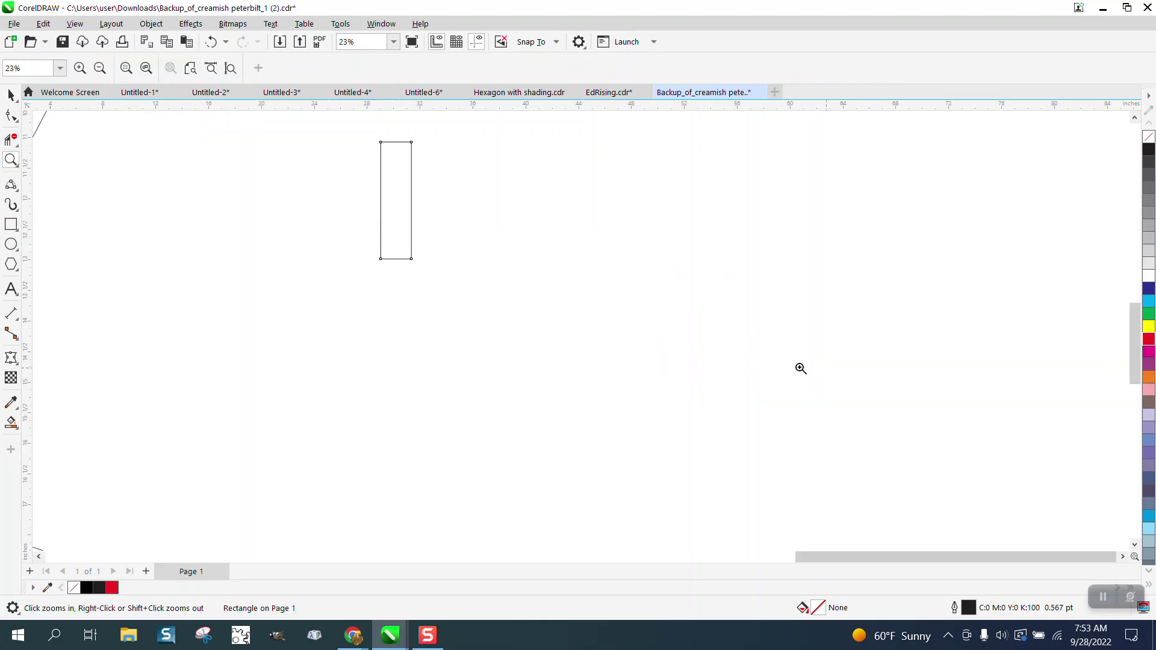
pyautogui.click(9, 94)
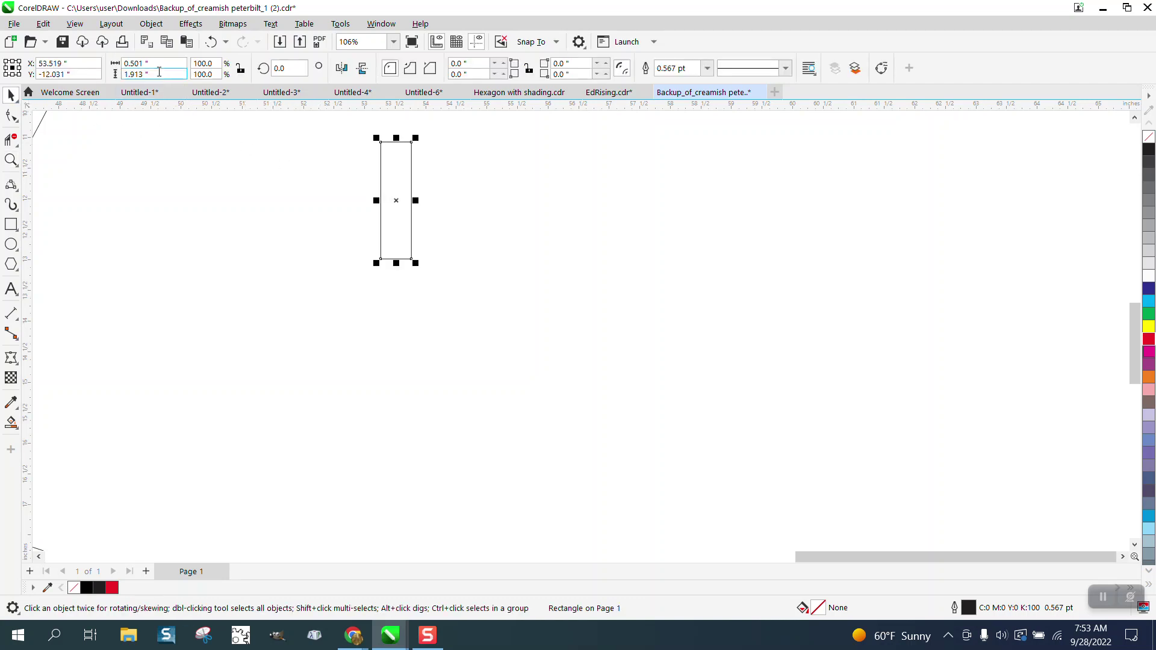
# Resize the rectangle to 0.2 inch wide by 0.7 inch tall.
pyautogui.click(113, 74)
pyautogui.write('.6')
pyautogui.press('Return')
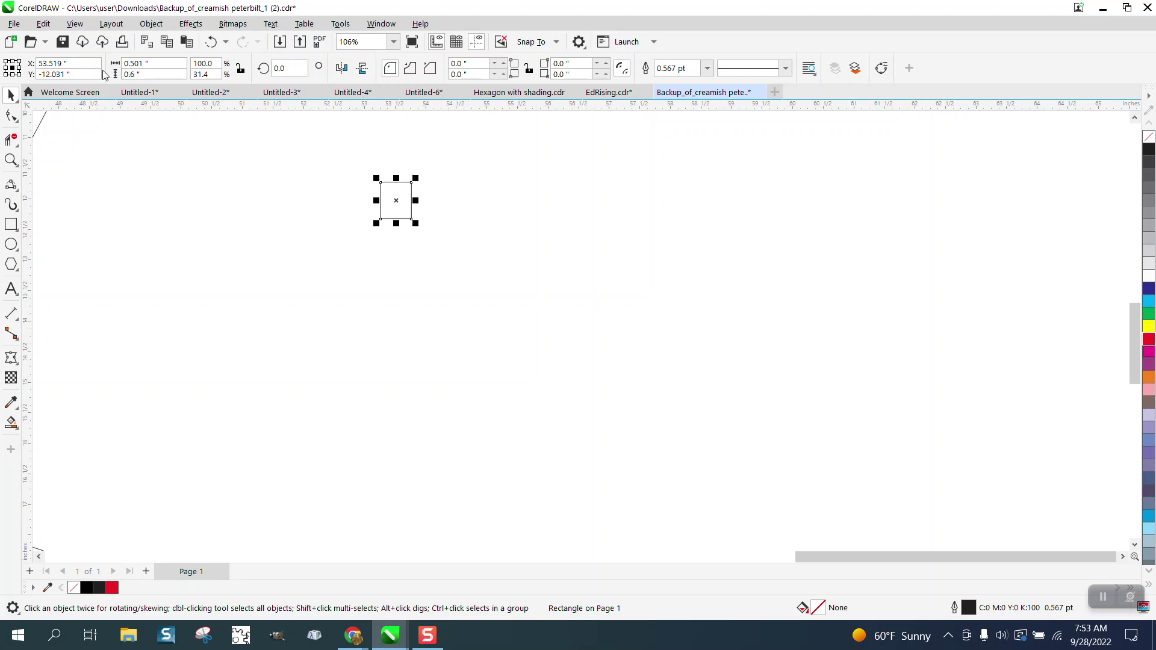
pyautogui.scroll(-2, 378, 311)
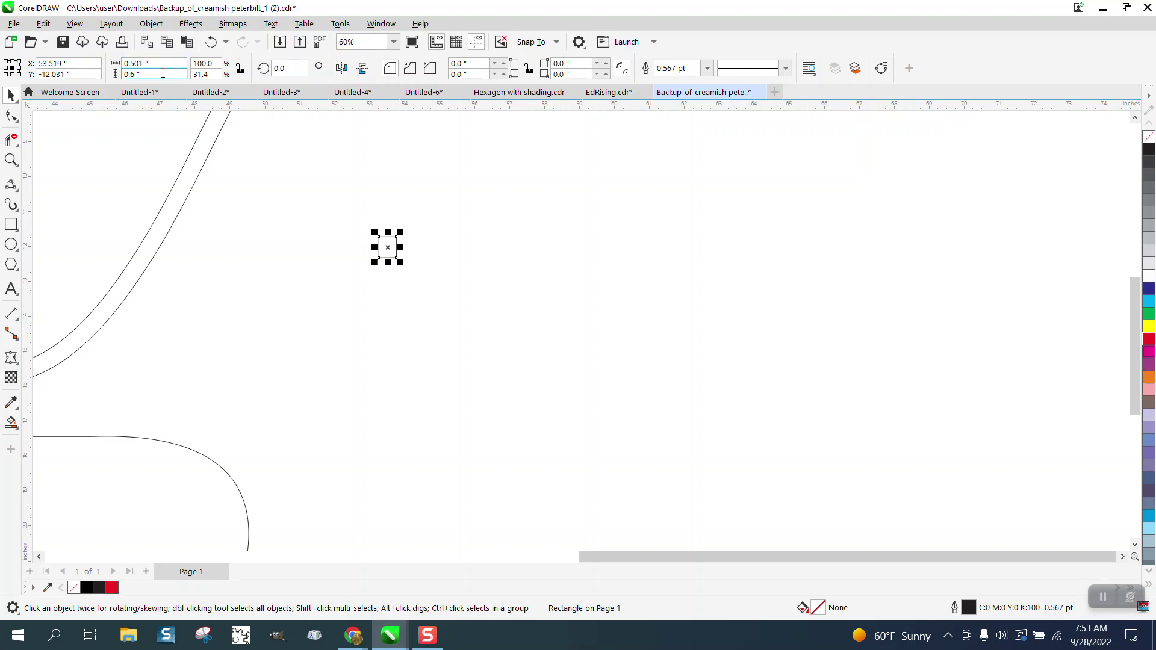
pyautogui.write('.7')
pyautogui.moveTo(150, 63); pyautogui.dragTo(131, 64)
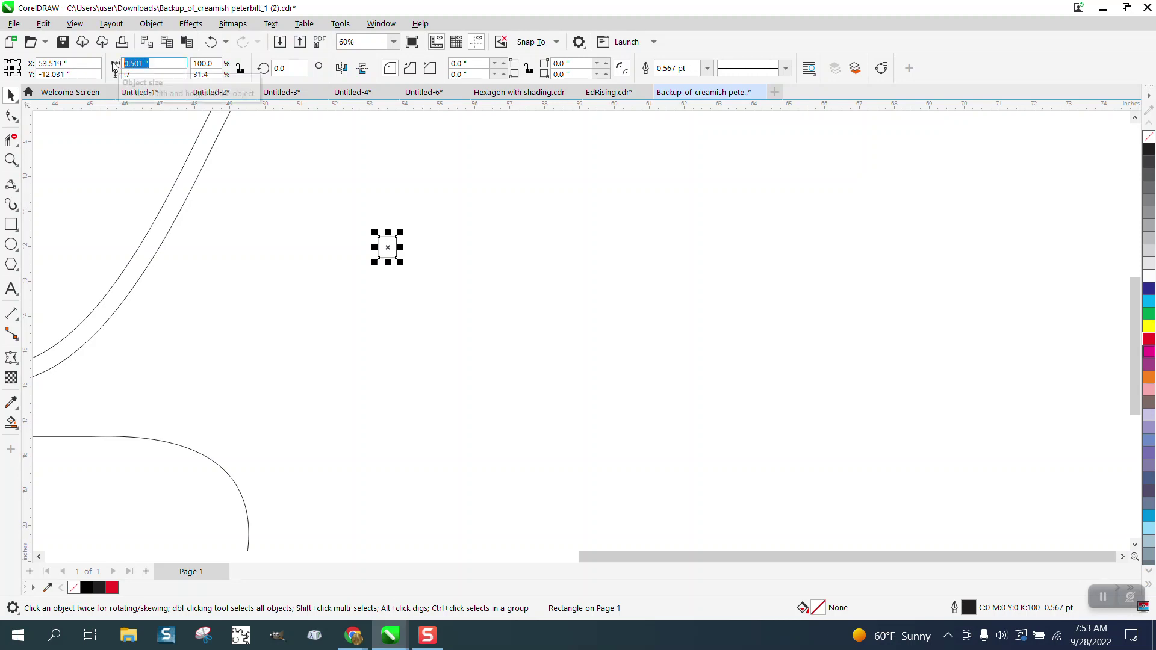
pyautogui.press('Return')
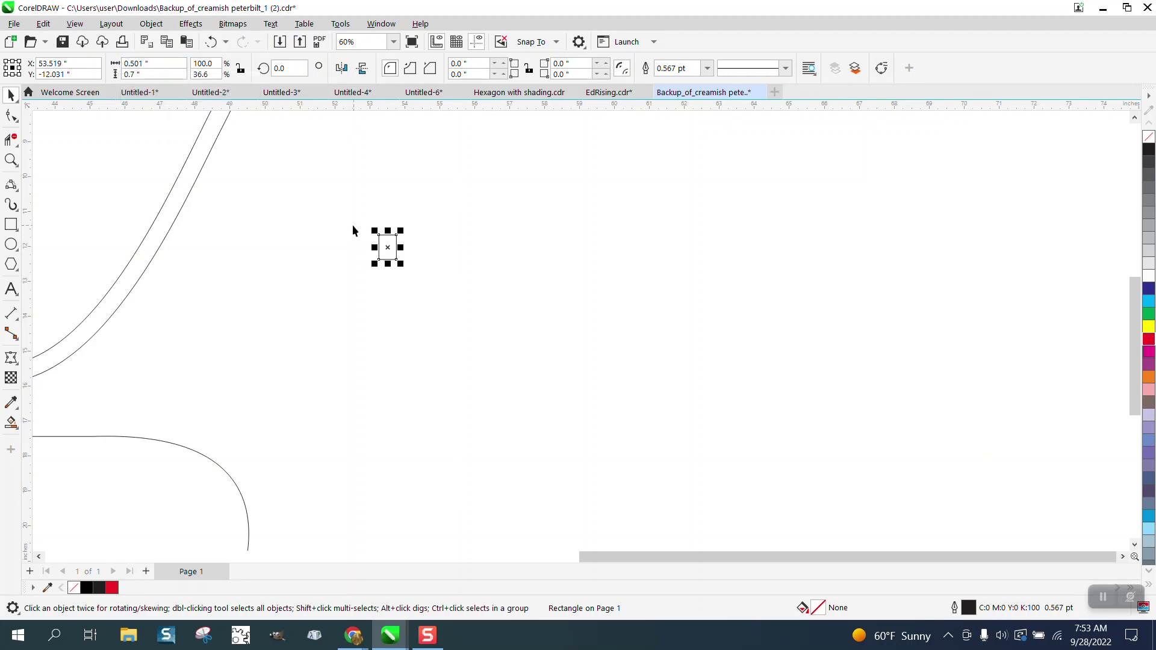
pyautogui.click(163, 64)
pyautogui.write('.2')
pyautogui.press('Return')
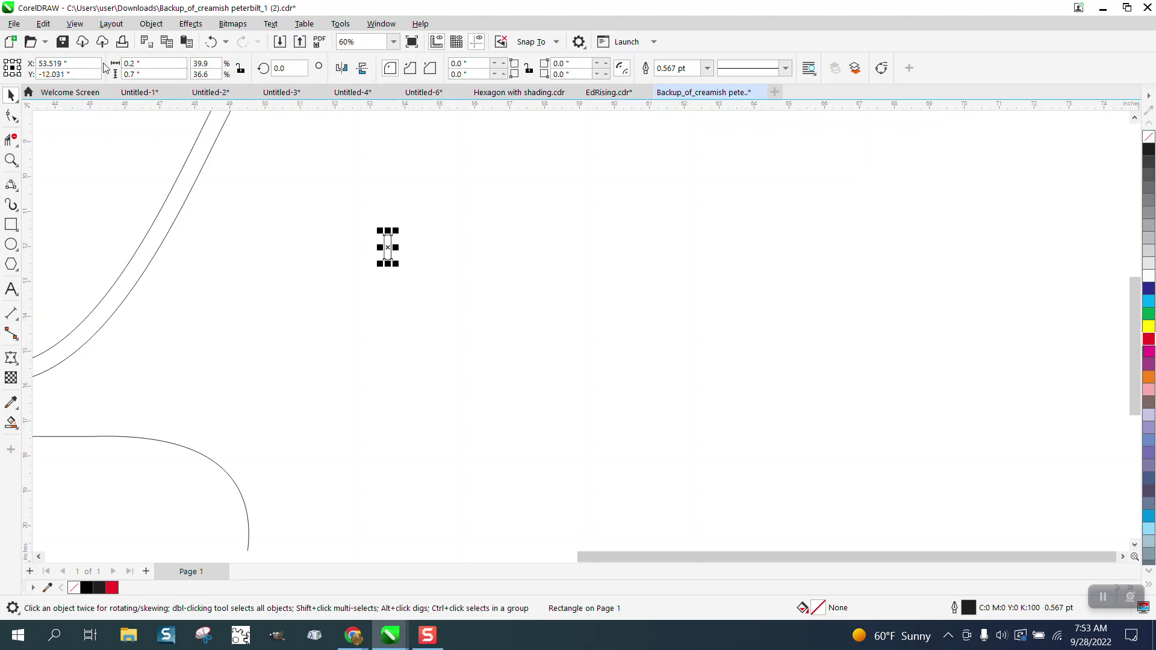
# Give the tie a solid black fill and no outline.
pyautogui.click(1149, 149)
pyautogui.rightClick(1149, 137)
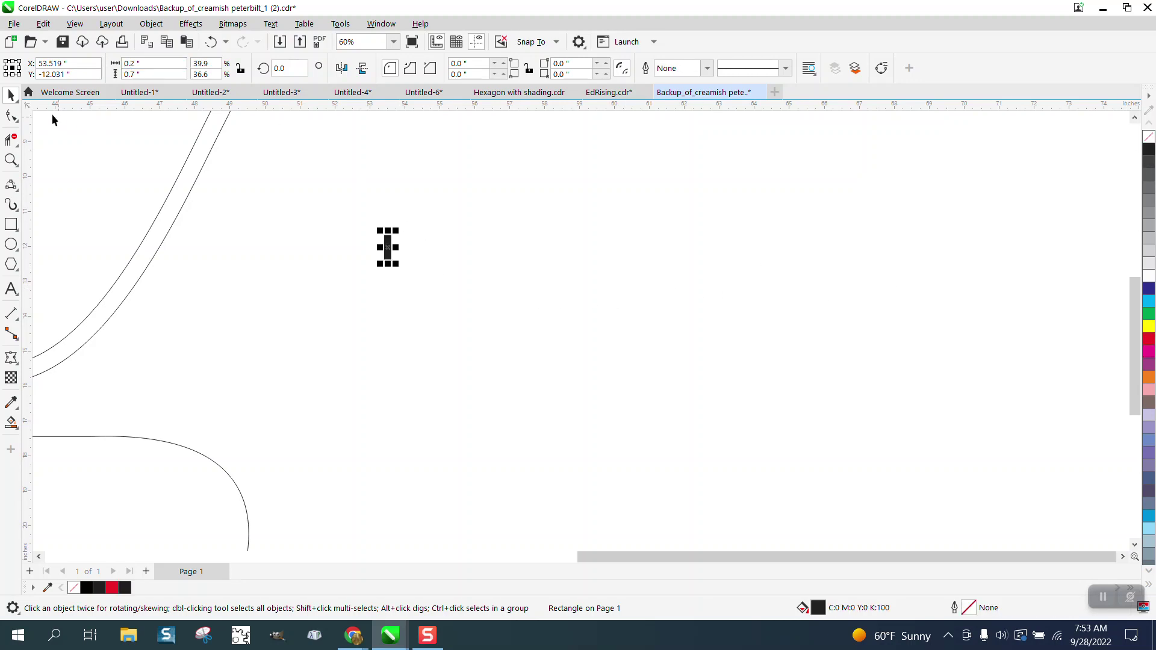
pyautogui.click(407, 269)
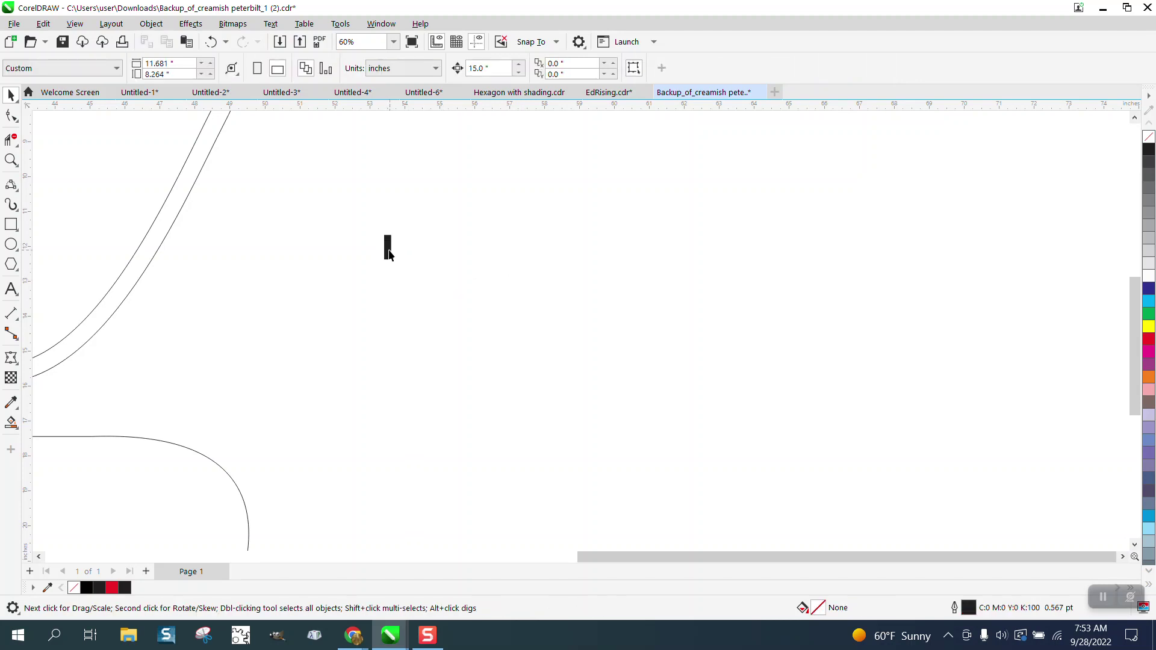
# Drop a copy of the black tie farther to the right.
pyautogui.click(388, 252)
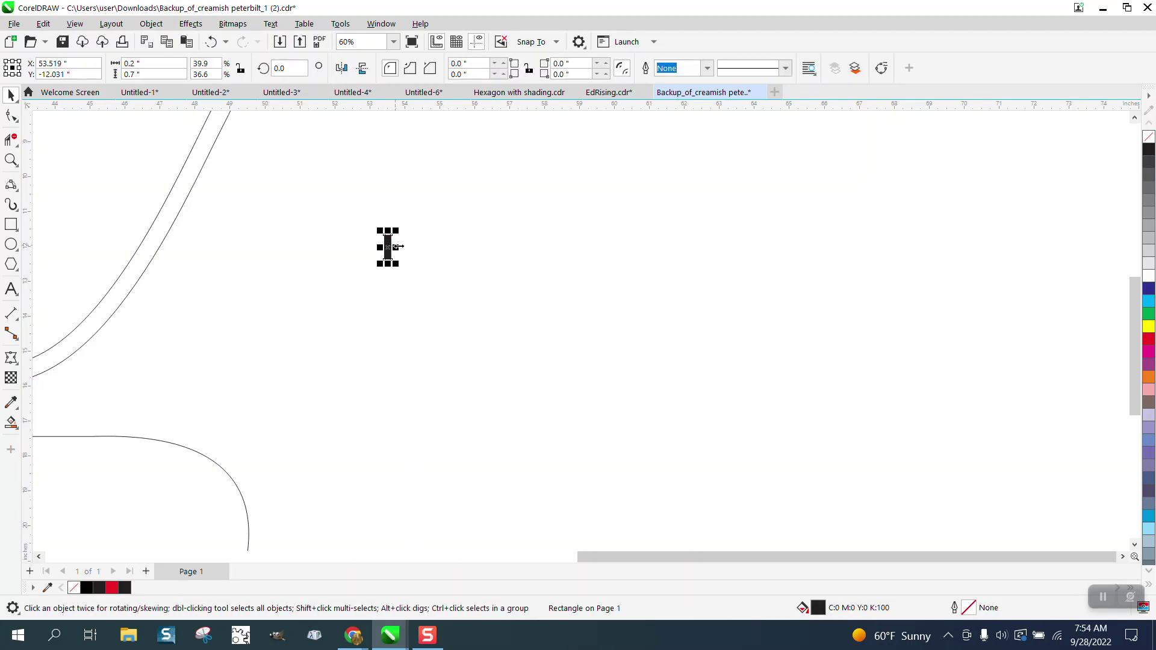
pyautogui.moveTo(388, 253); pyautogui.dragTo(777, 265)
pyautogui.moveTo(348, 186); pyautogui.dragTo(975, 337)
pyautogui.click(411, 207)
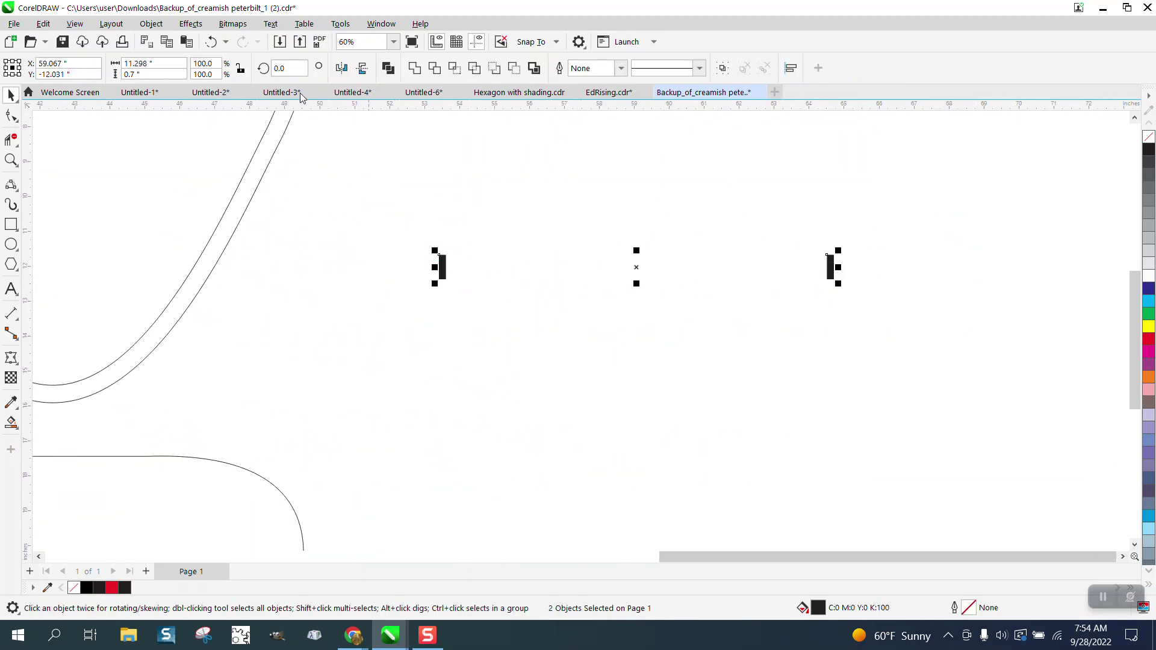
# Blend the two ties with 67 steps, then select the centre curve.
pyautogui.click(191, 24)
pyautogui.click(215, 330)
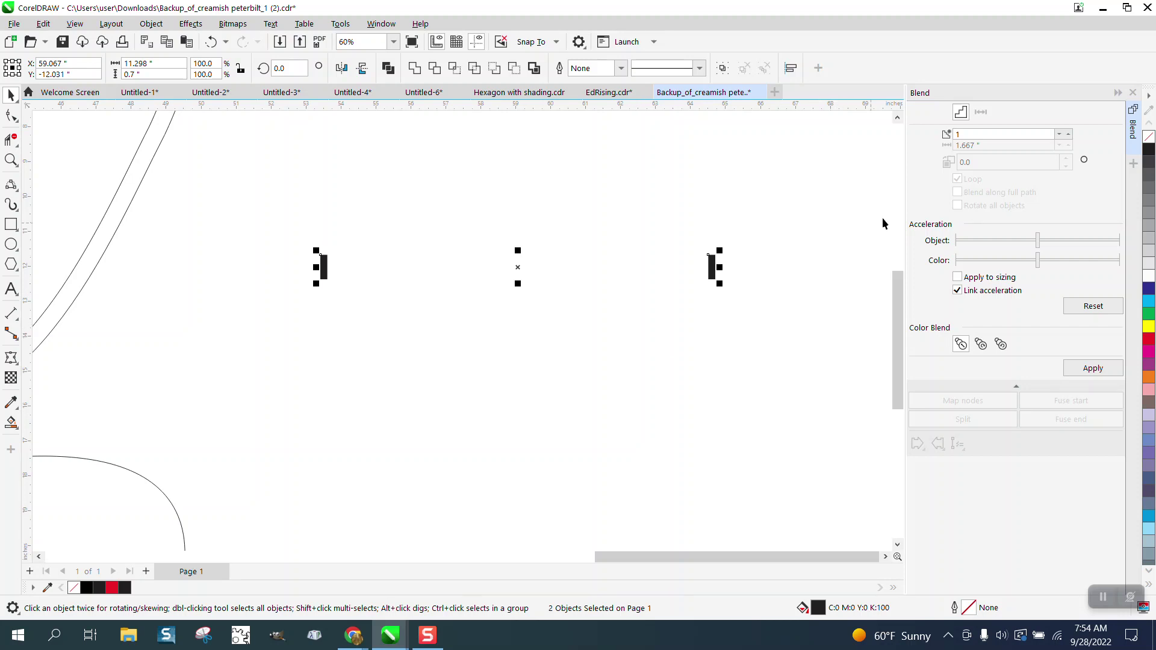
pyautogui.click(968, 134)
pyautogui.click(1093, 367)
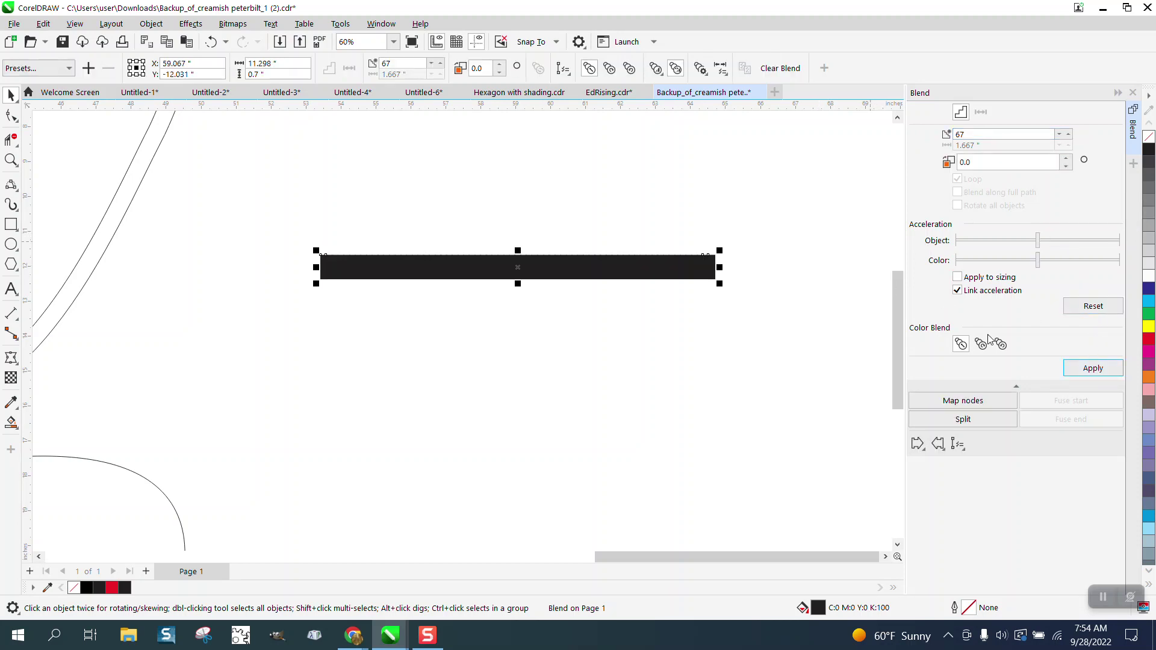
pyautogui.moveTo(897, 352); pyautogui.dragTo(895, 403)
pyautogui.click(182, 431)
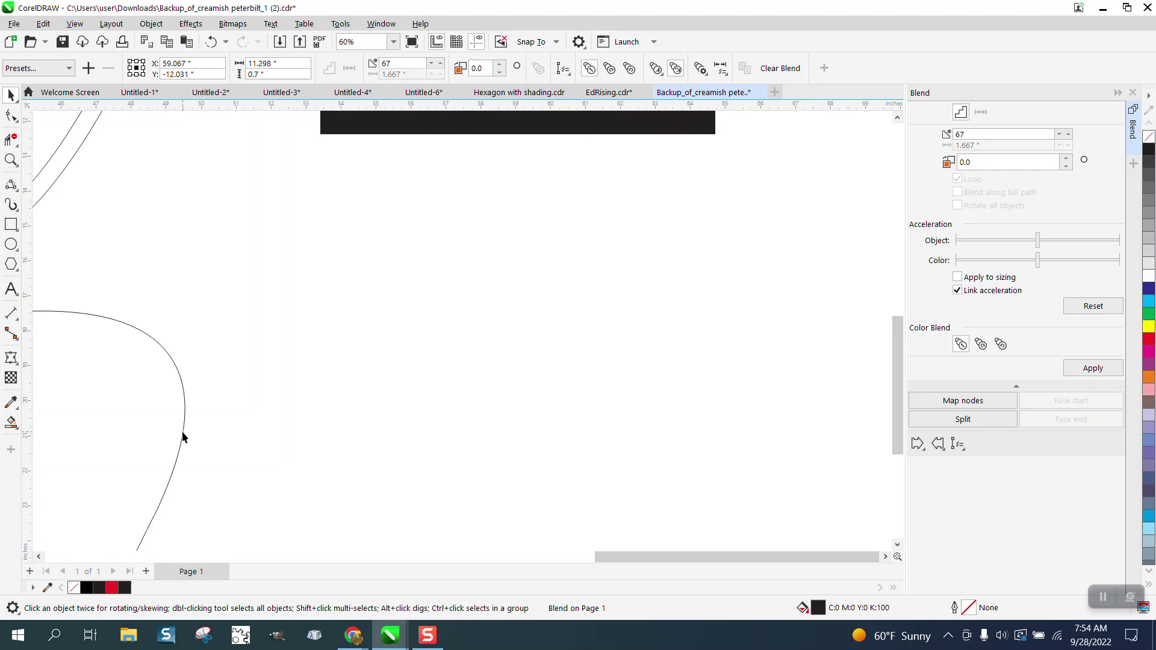
pyautogui.scroll(-2, 392, 334)
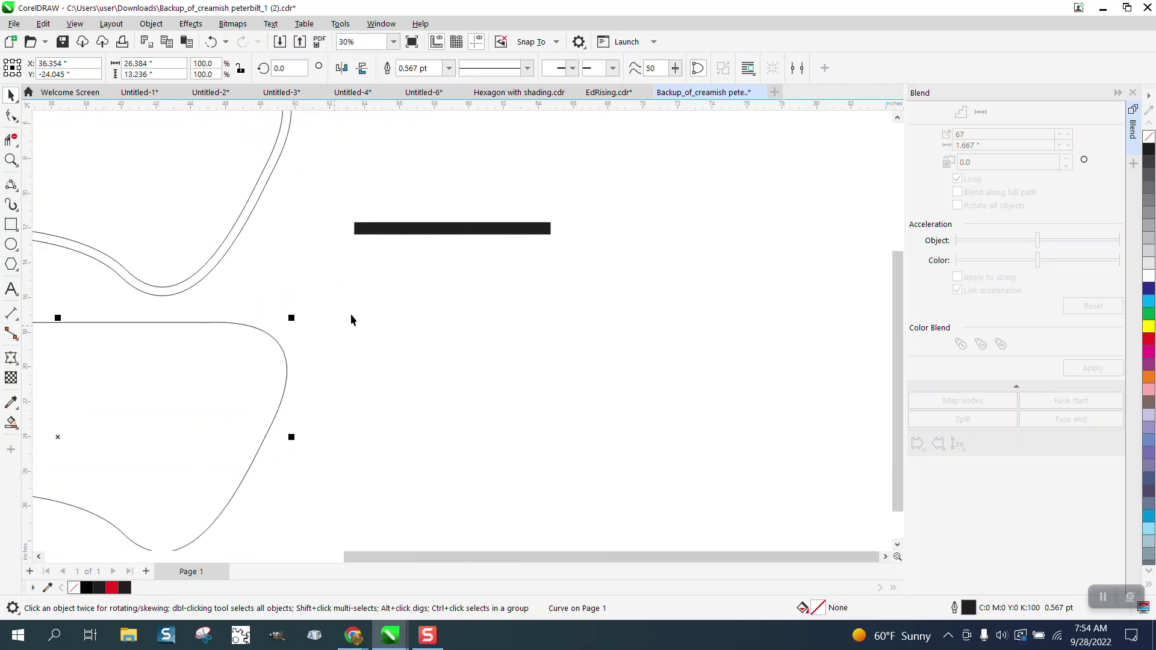
# Fit the tie blend to the centre curve along the full path, rotating all ties.
pyautogui.click(433, 233)
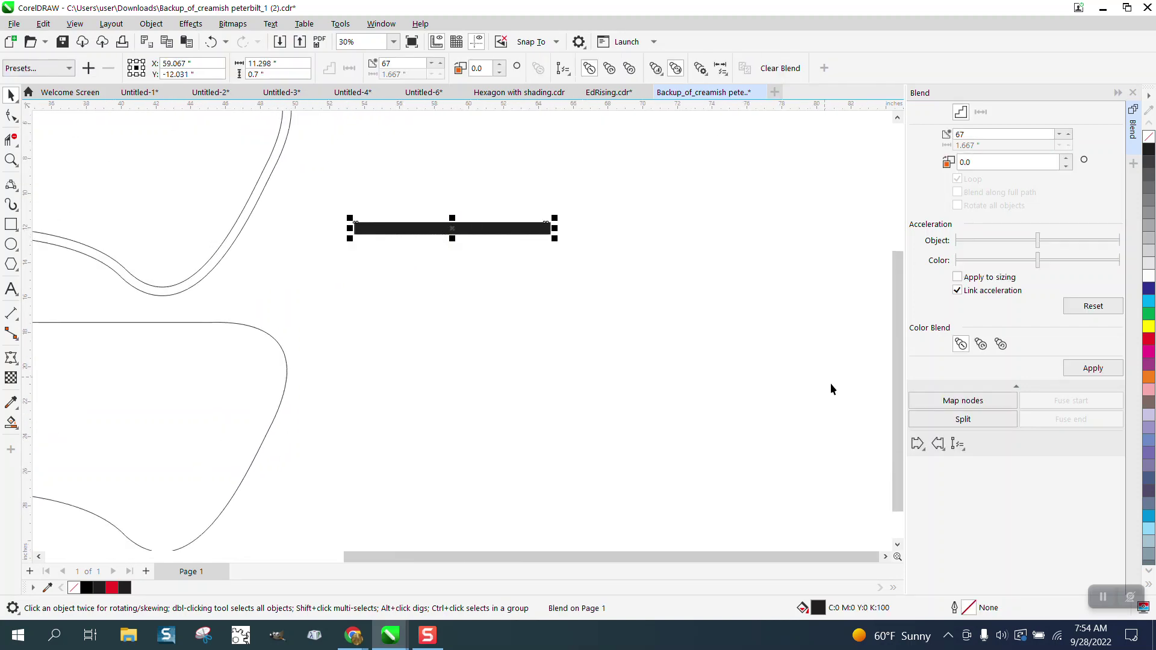
pyautogui.click(962, 451)
pyautogui.click(983, 468)
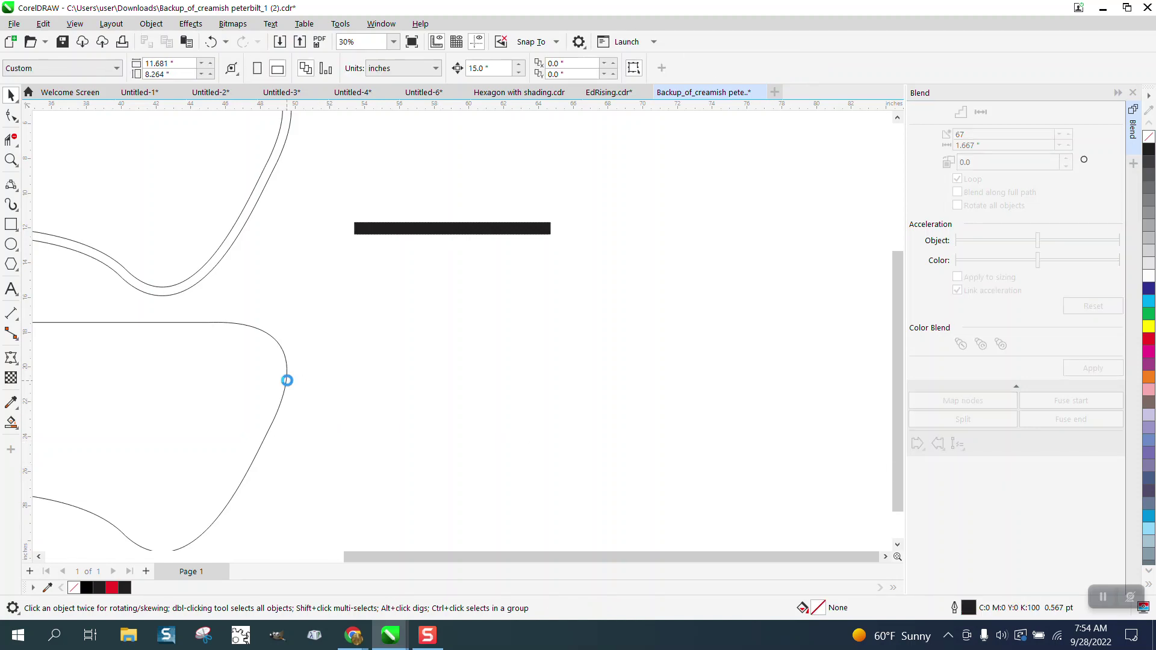
pyautogui.click(288, 377)
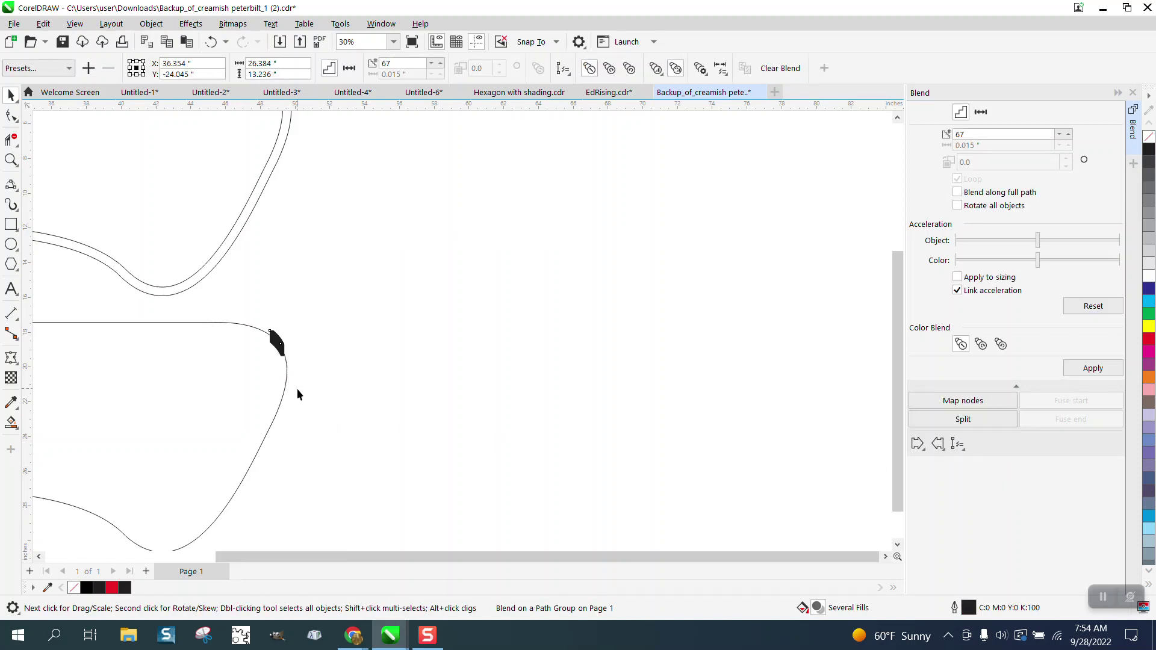
pyautogui.click(957, 193)
pyautogui.click(958, 206)
pyautogui.click(1080, 372)
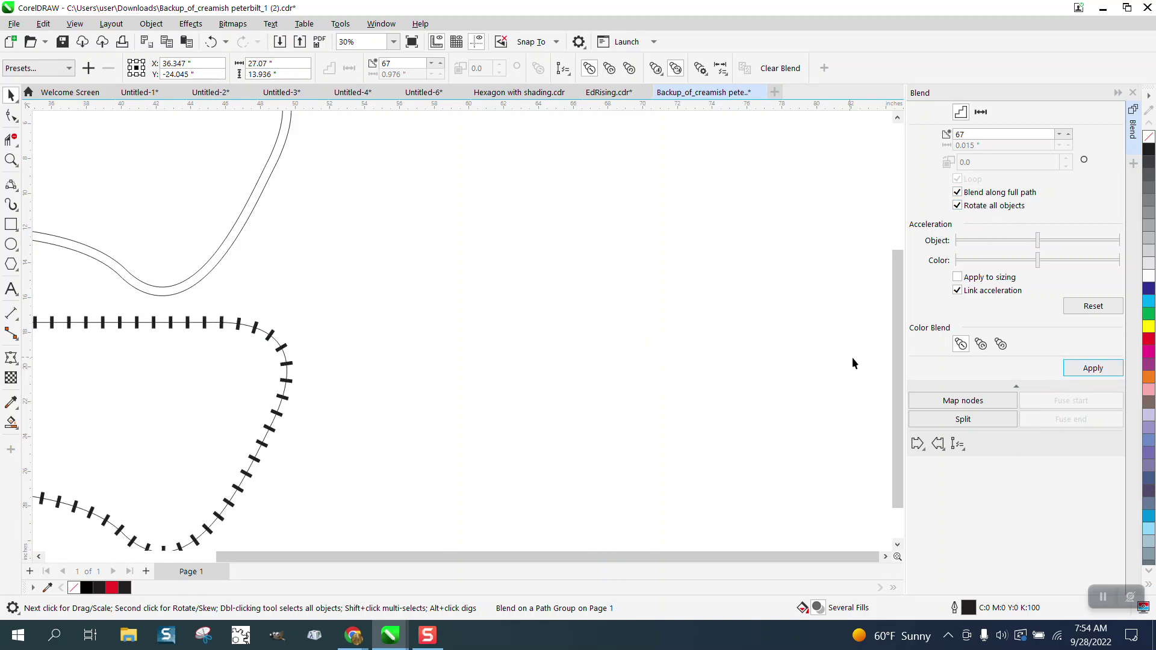
pyautogui.moveTo(454, 558); pyautogui.dragTo(479, 566)
pyautogui.scroll(-1, 293, 351)
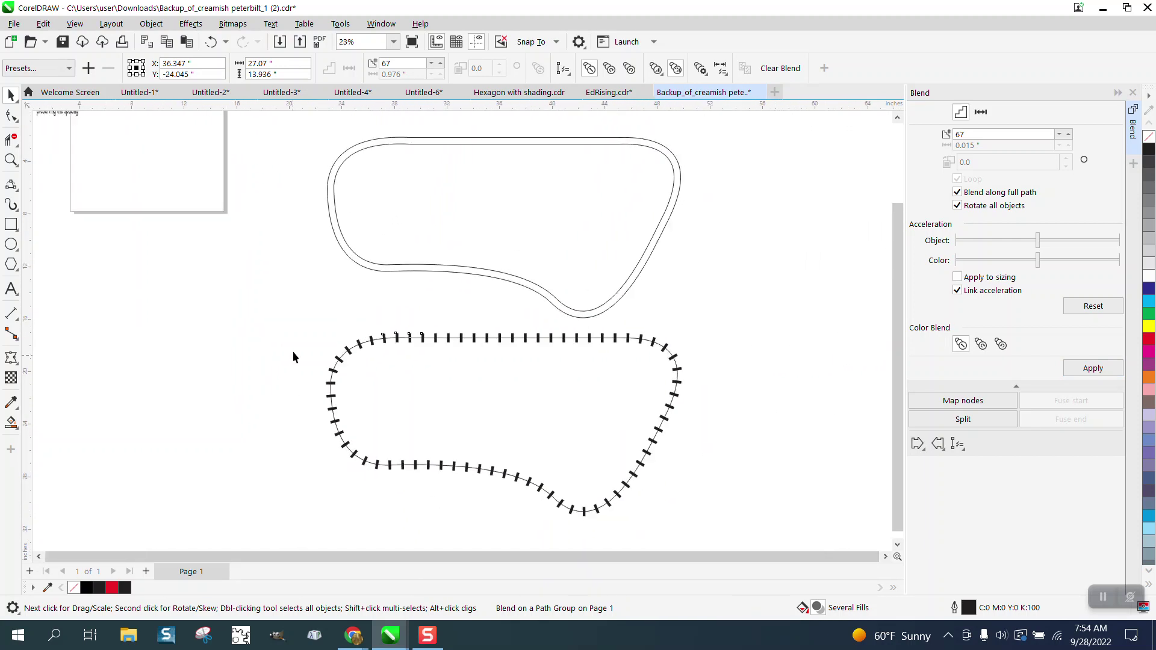
pyautogui.moveTo(482, 424); pyautogui.dragTo(722, 522)
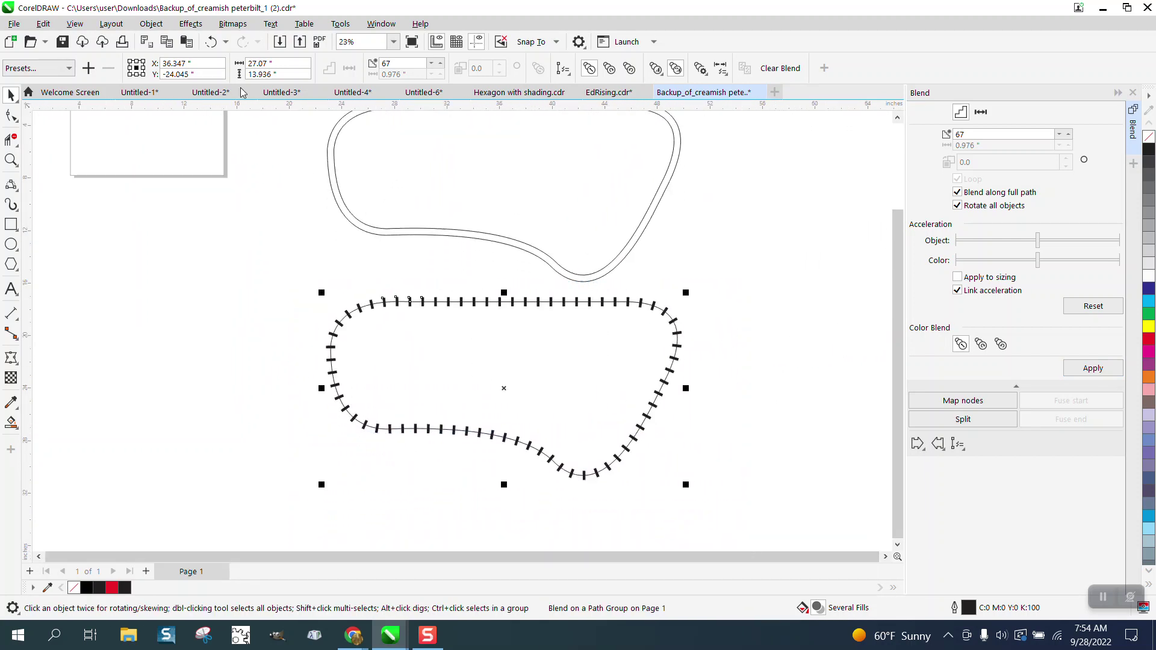
# Break the blend apart from the centre path and reselect the pieces.
pyautogui.click(196, 27)
pyautogui.moveTo(152, 24)
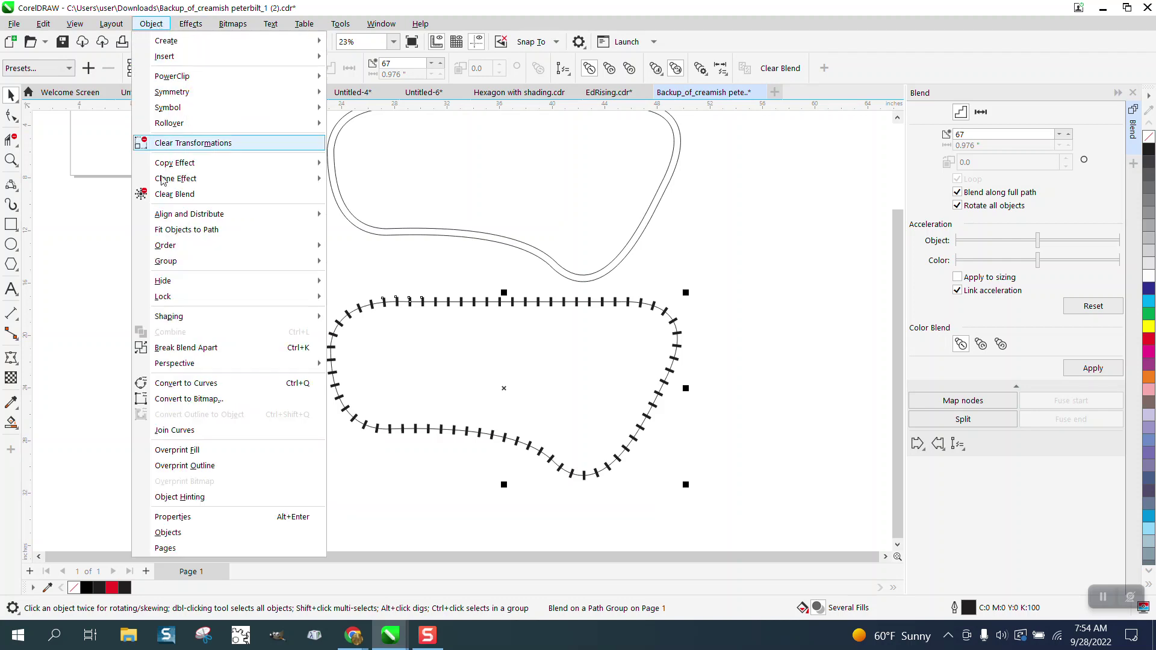
pyautogui.click(188, 348)
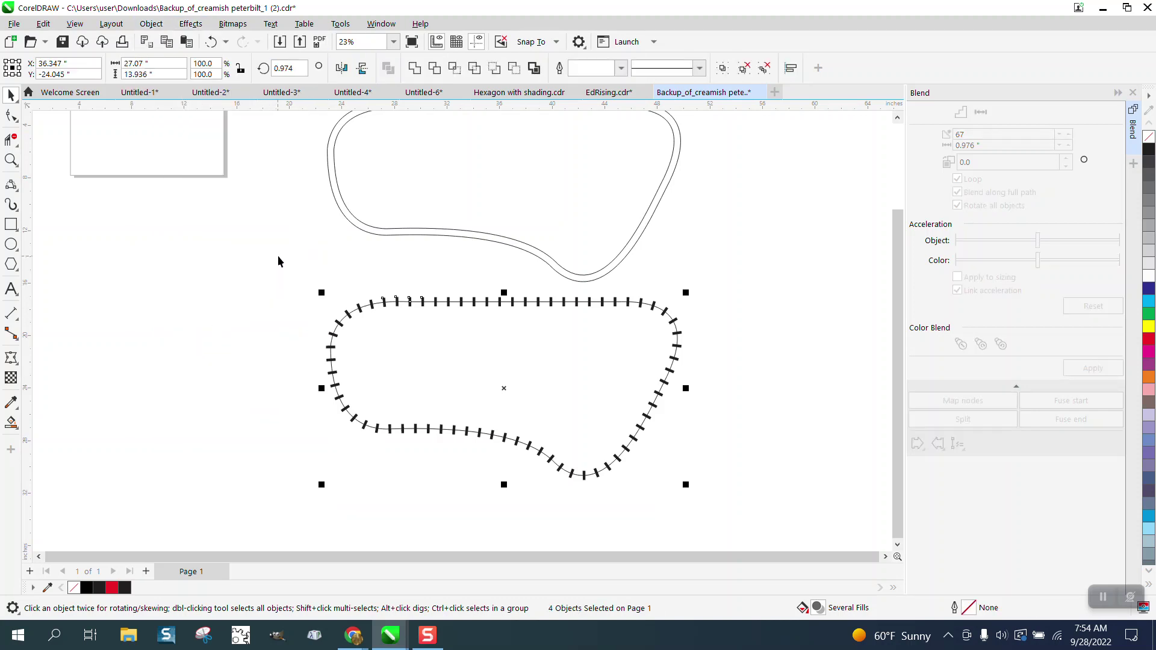
pyautogui.moveTo(278, 261); pyautogui.dragTo(787, 498)
# Ungroup the pieces, select the ties, and move them 15 inches up onto the rails.
pyautogui.click(151, 24)
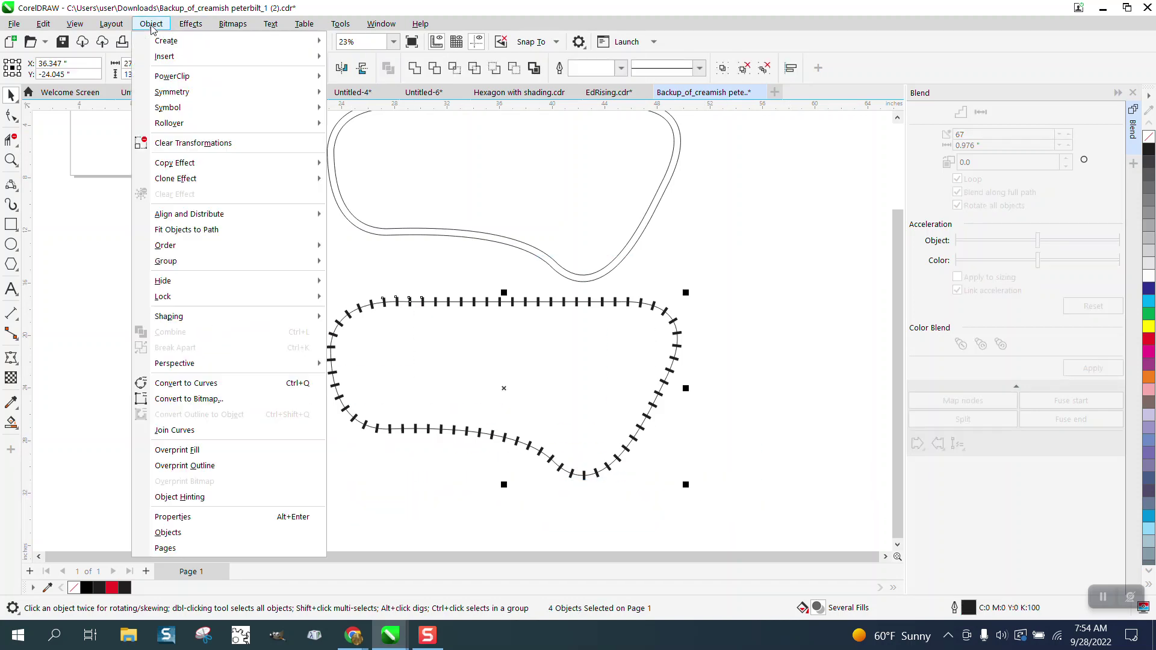
pyautogui.moveTo(171, 264)
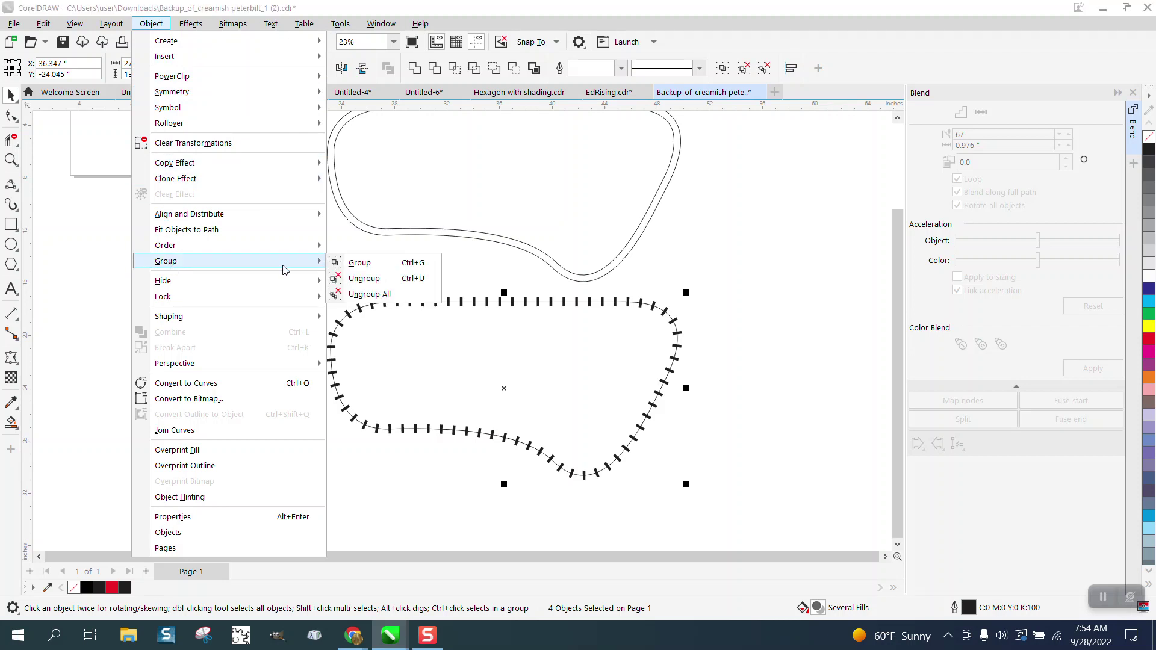
pyautogui.click(364, 279)
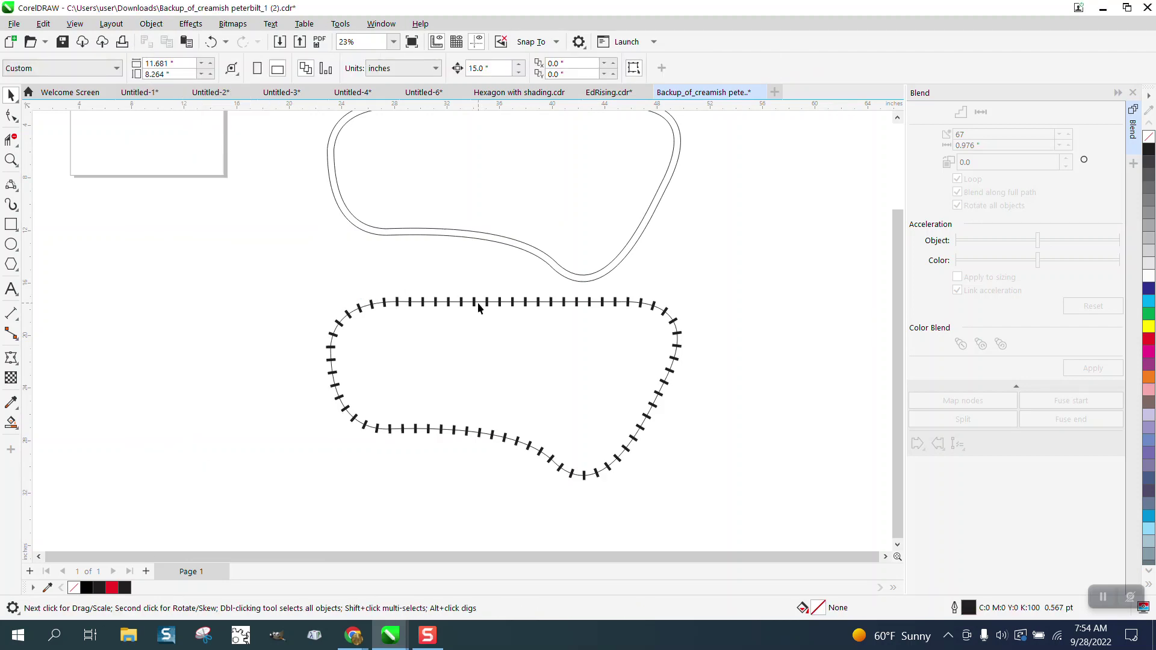
pyautogui.click(479, 308)
pyautogui.click(439, 305)
pyautogui.moveTo(284, 244); pyautogui.dragTo(718, 486)
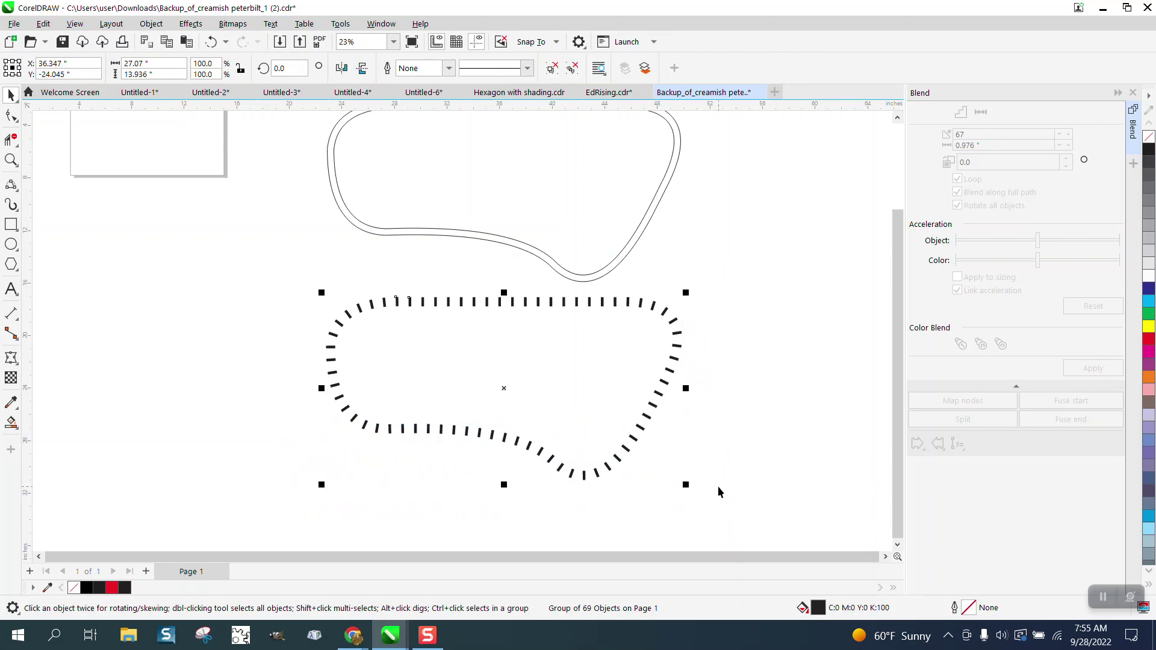
pyautogui.hotkey('ctrl', 'z')
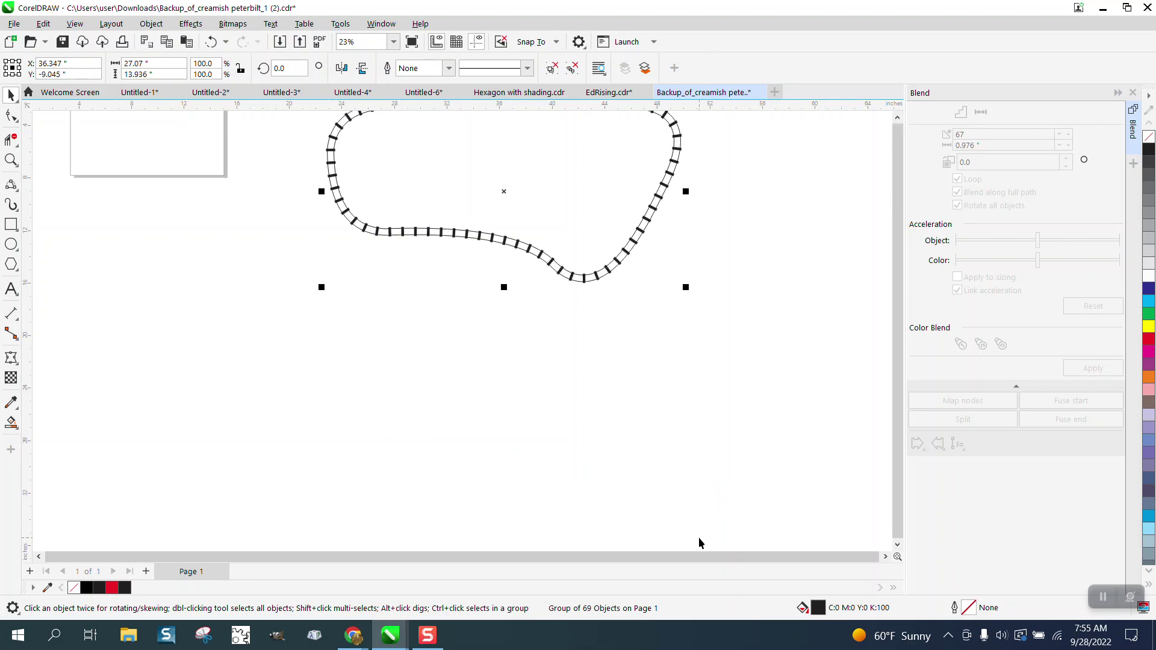
pyautogui.scroll(-1, 360, 349)
pyautogui.click(11, 159)
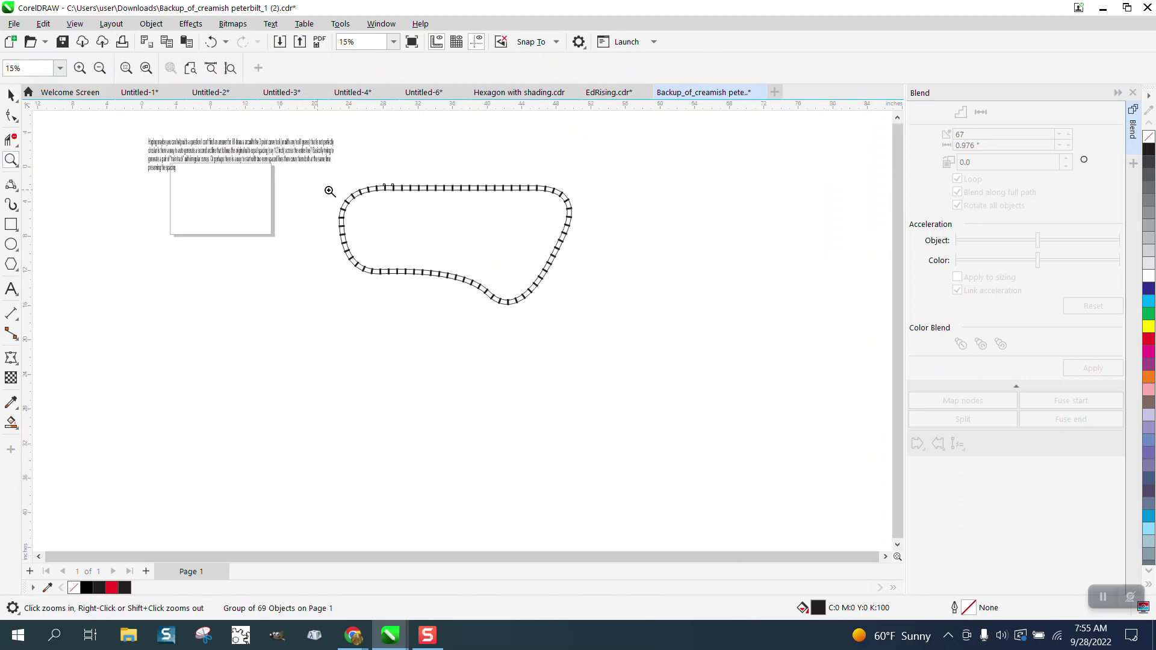
pyautogui.moveTo(431, 185); pyautogui.dragTo(432, 187)
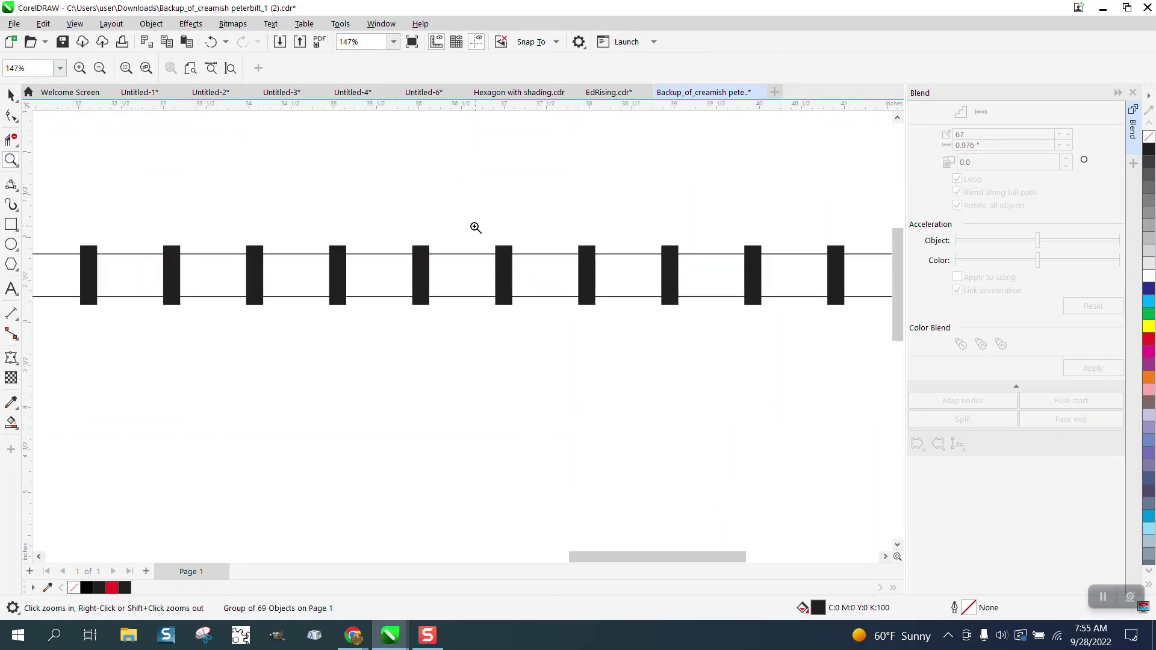
pyautogui.scroll(-4, 470, 240)
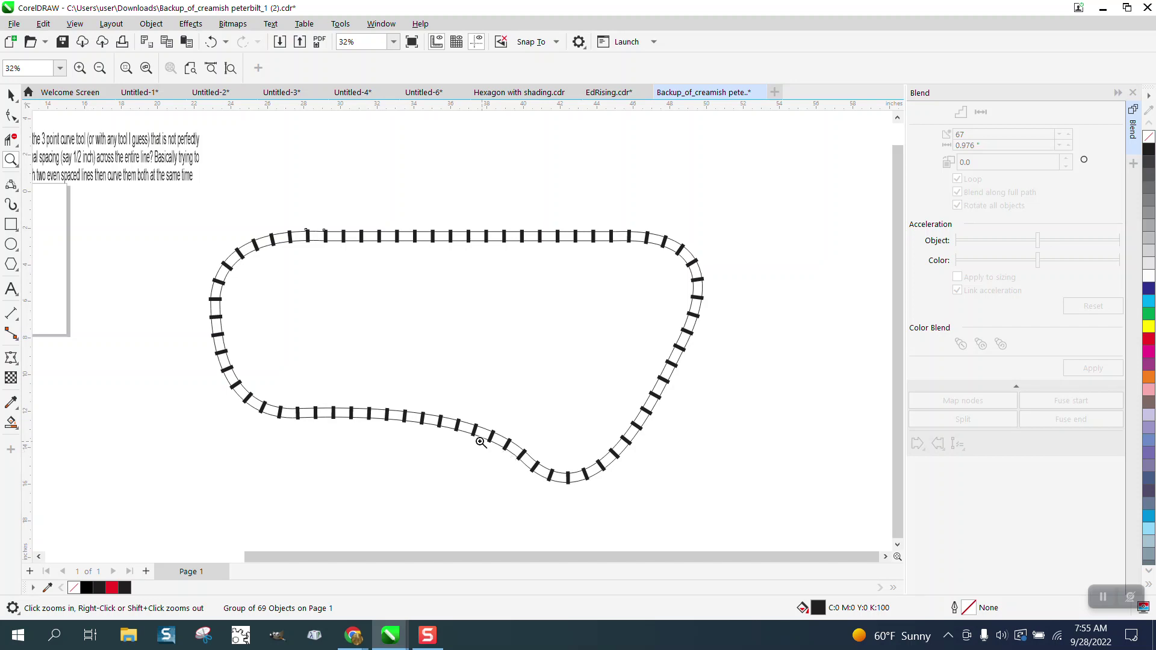
pyautogui.moveTo(211, 256); pyautogui.dragTo(345, 284)
pyautogui.scroll(-2, 346, 289)
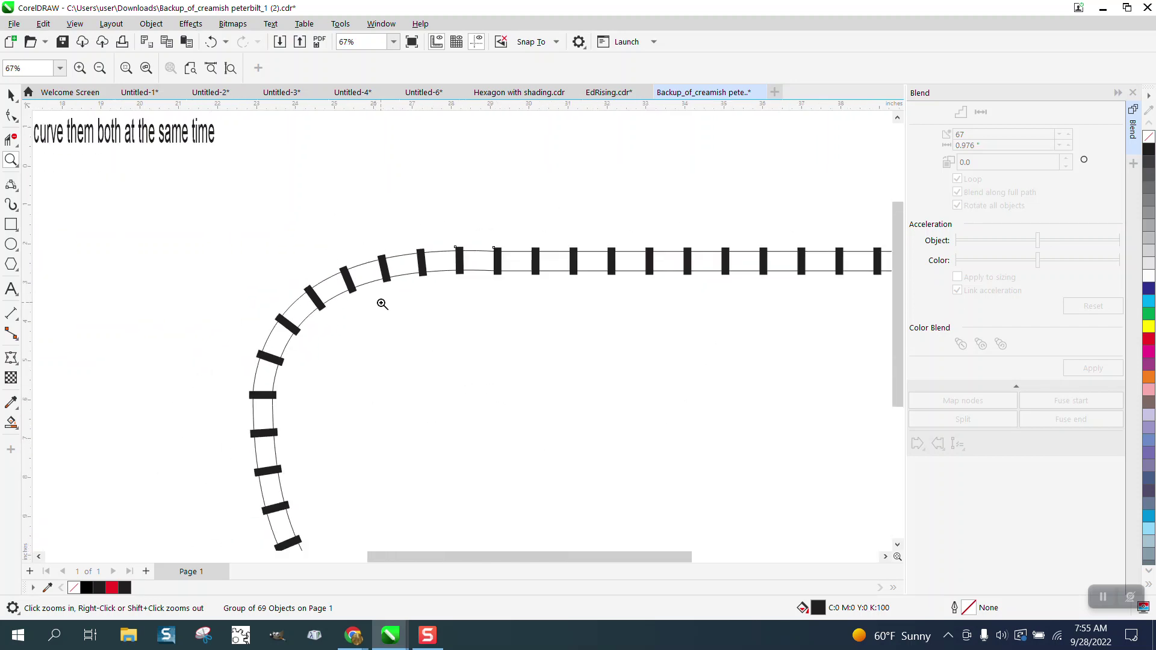